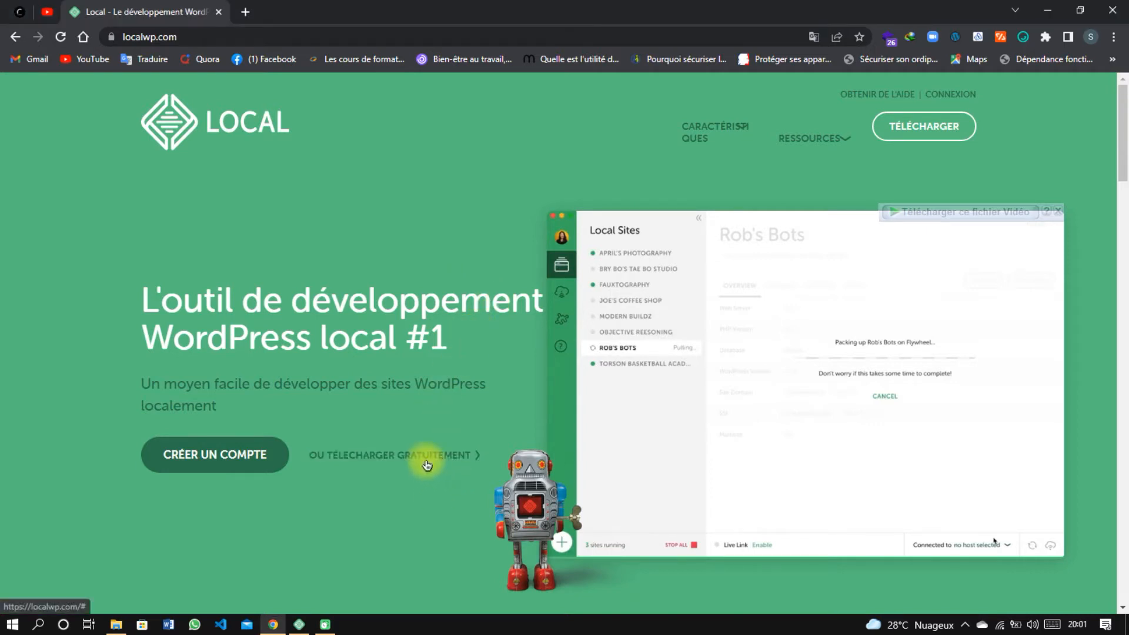
# - Open the free Local download form, choose Windows as the platform, review the requested fields and close the form
pyautogui.click(422, 458)
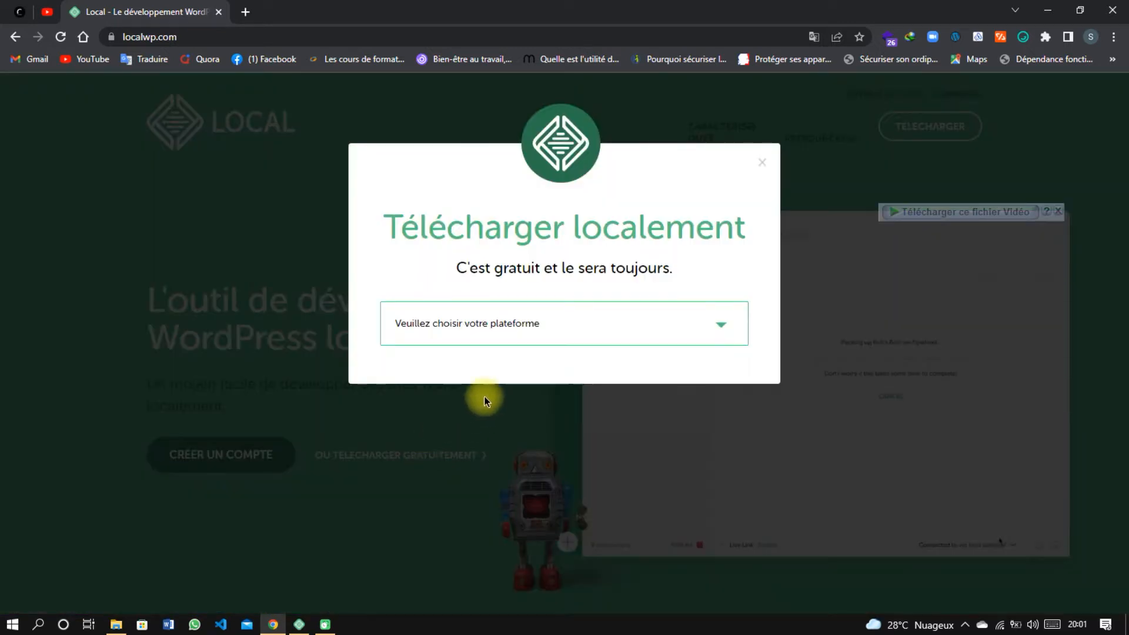
pyautogui.click(526, 327)
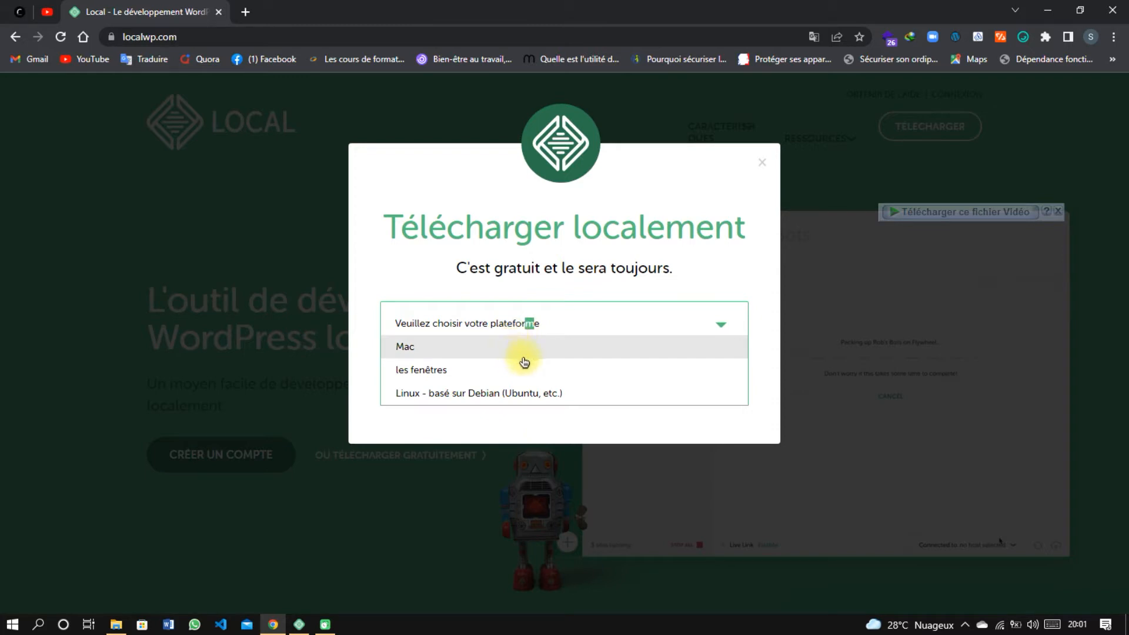
pyautogui.click(559, 376)
pyautogui.scroll(-3, 558, 376)
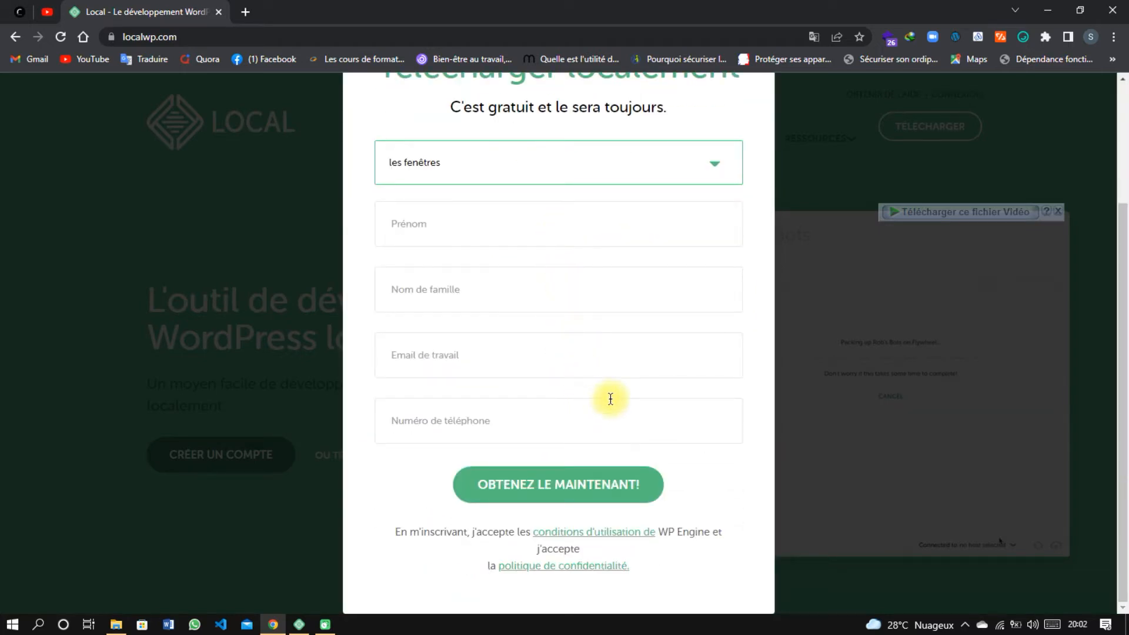
pyautogui.scroll(3, 635, 479)
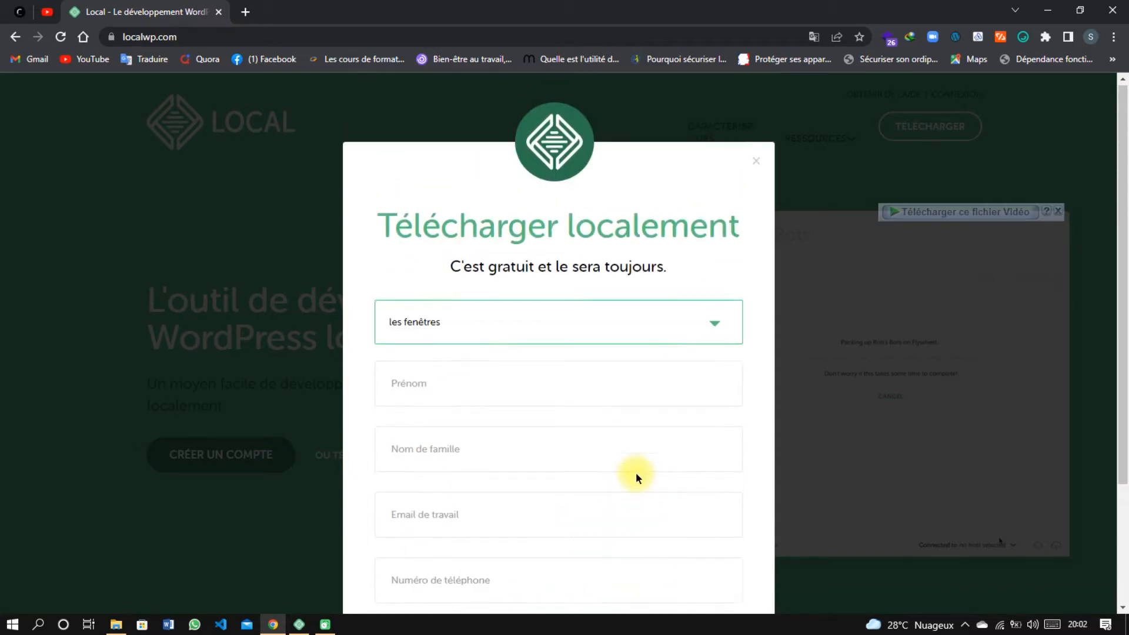
pyautogui.click(757, 163)
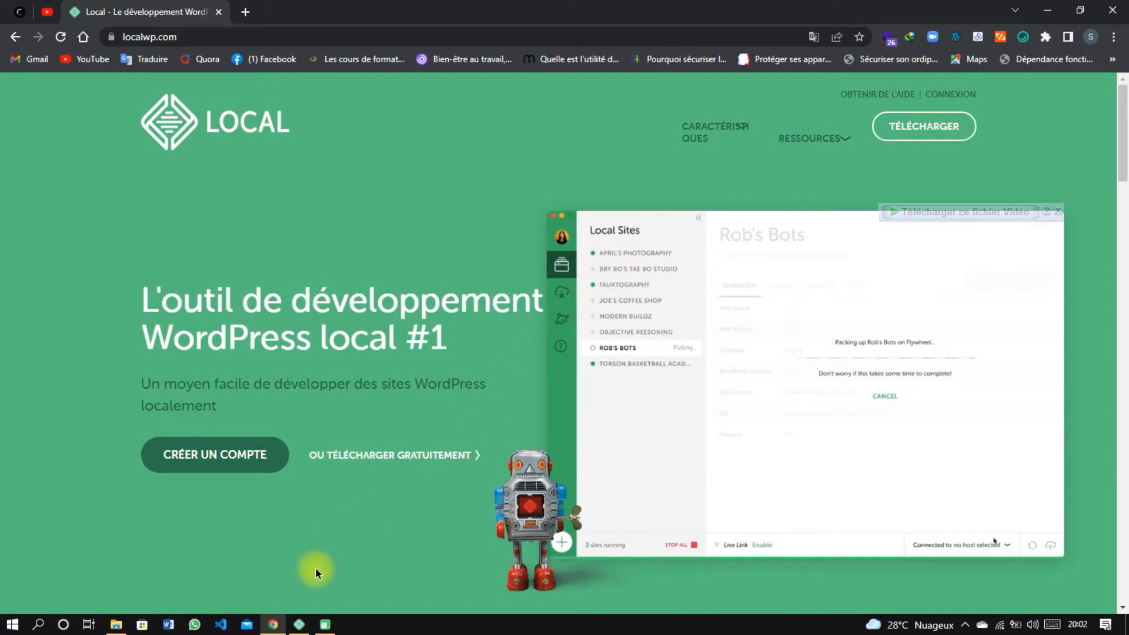
# - Switch to the Local app and view the overview of the aktionSchool site
pyautogui.click(298, 625)
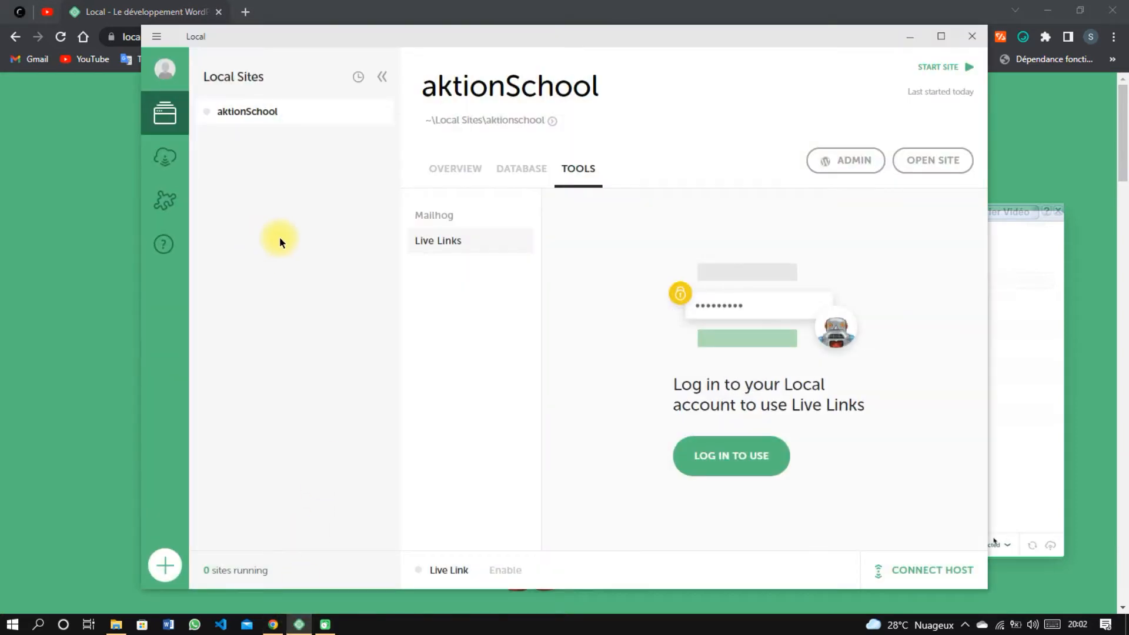
pyautogui.click(382, 77)
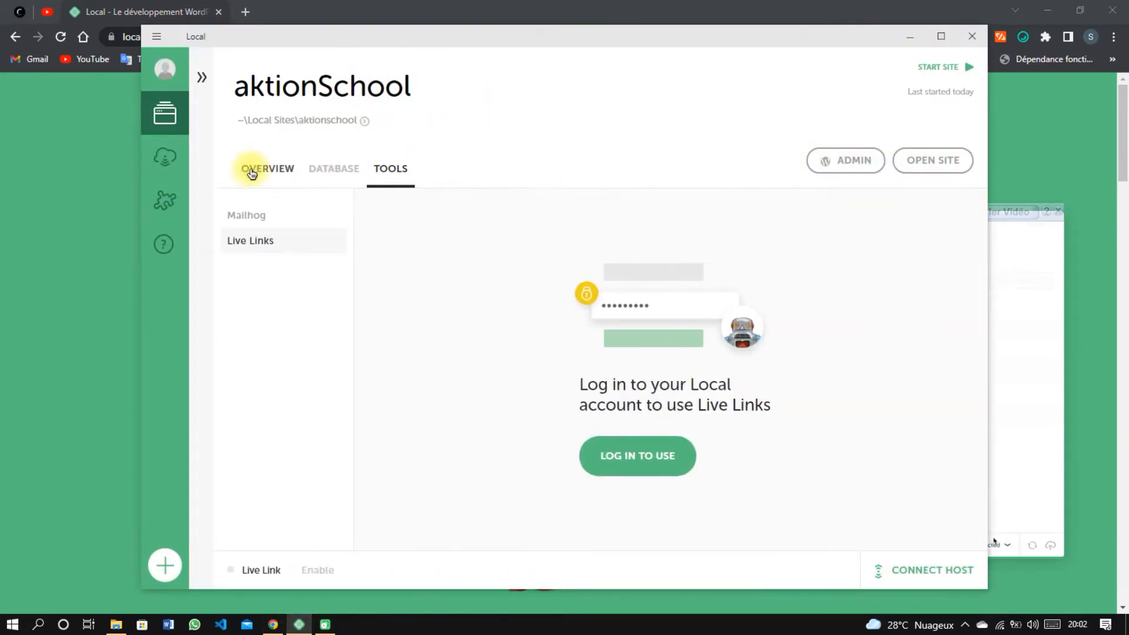
pyautogui.click(201, 77)
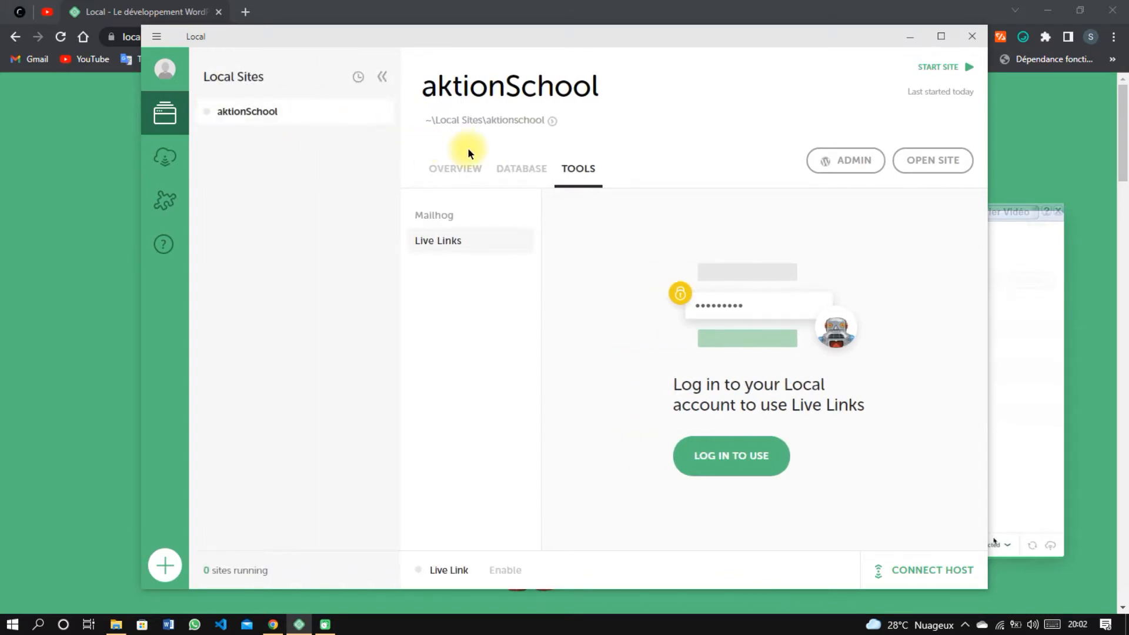
pyautogui.click(454, 169)
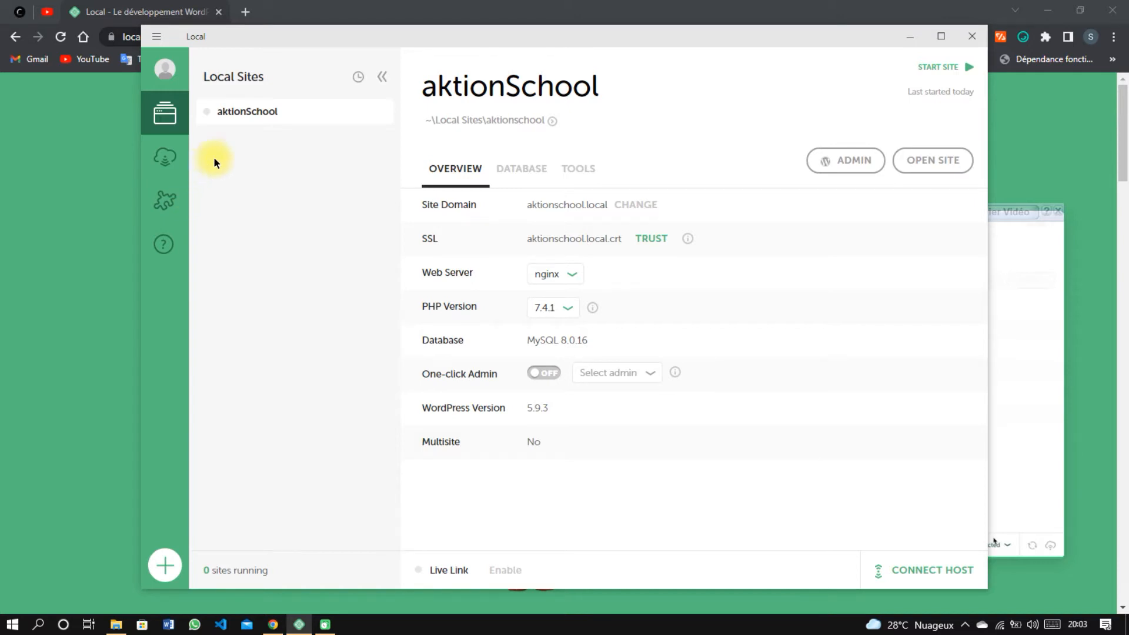
# - Start a new local site named rollexdigital, keeping the default domain, path and blueprint options, and proceed to the environment setup
pyautogui.click(165, 566)
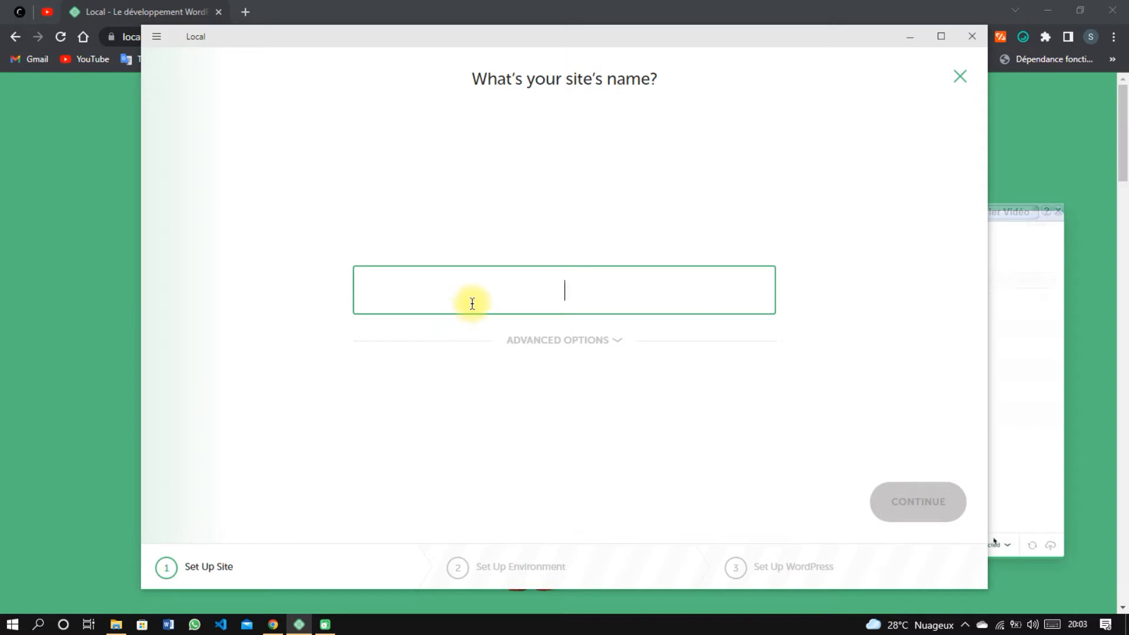
pyautogui.write('ro')
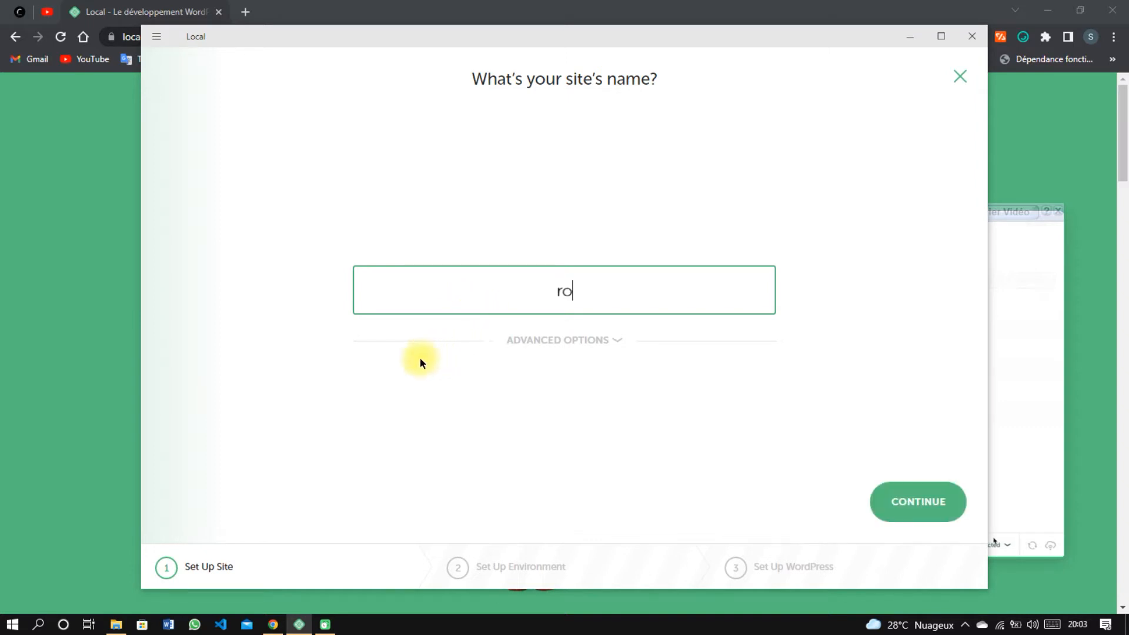
pyautogui.write('llexdigi')
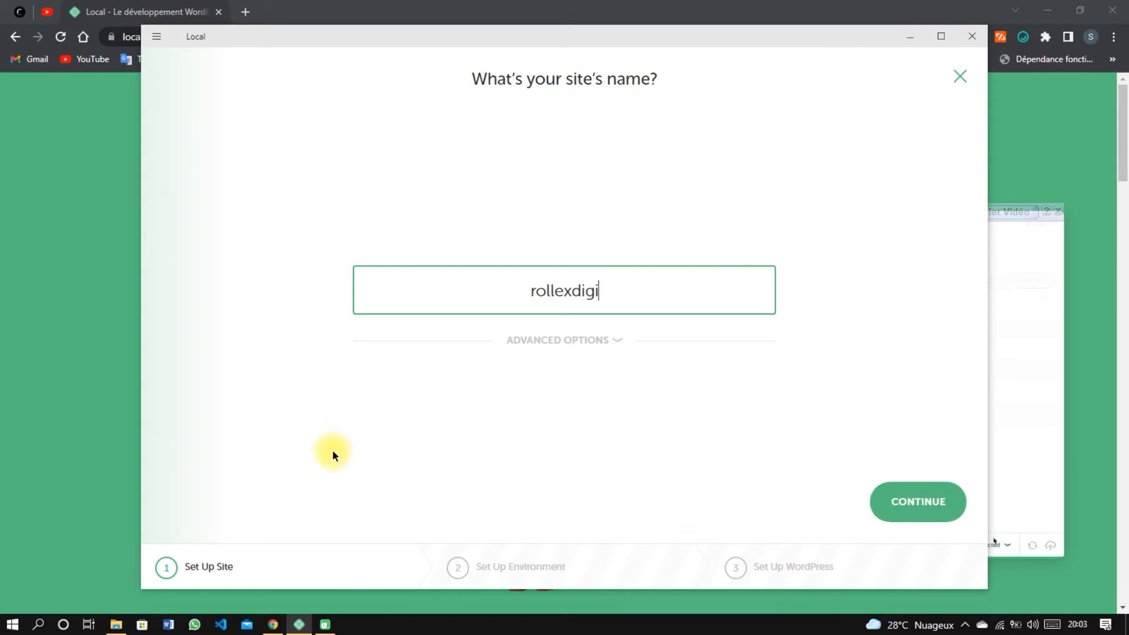
pyautogui.write('tal')
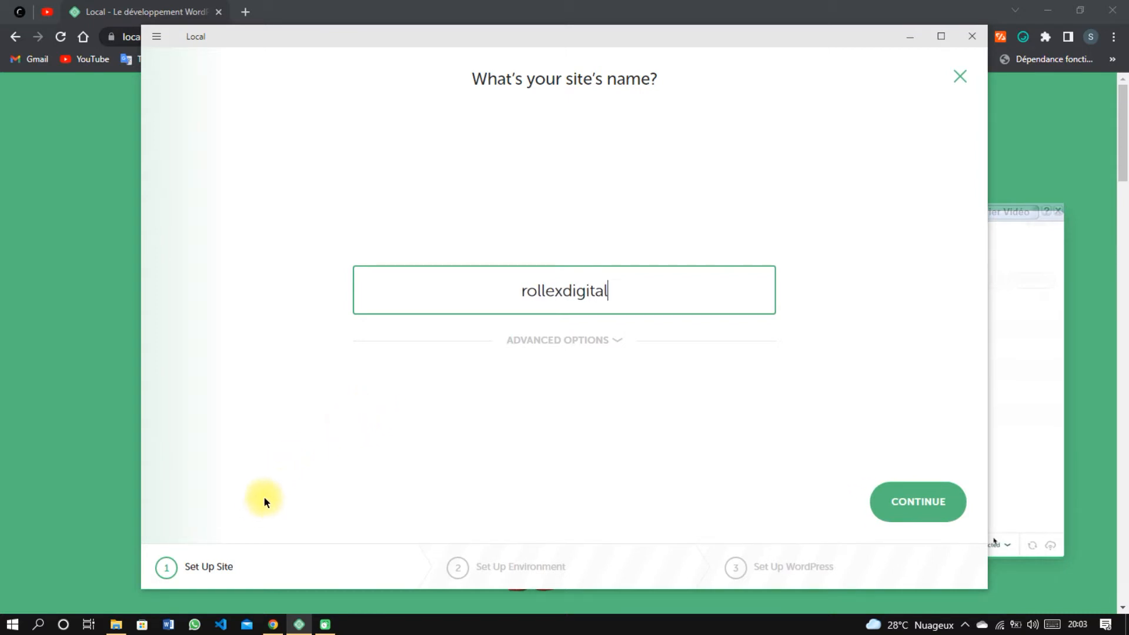
pyautogui.click(497, 342)
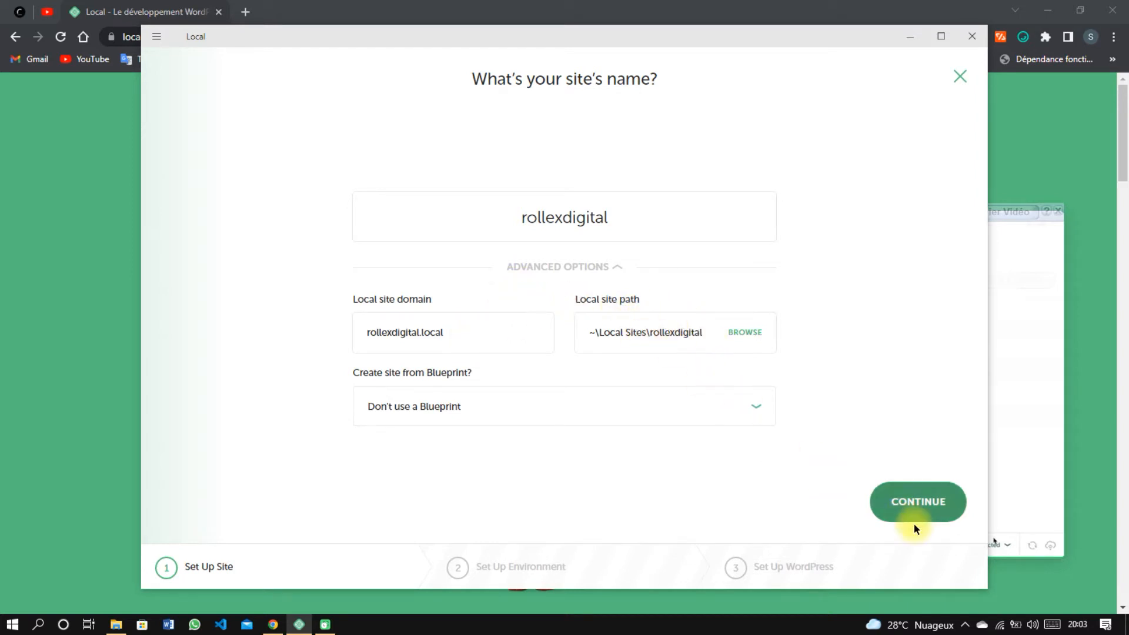
pyautogui.click(917, 504)
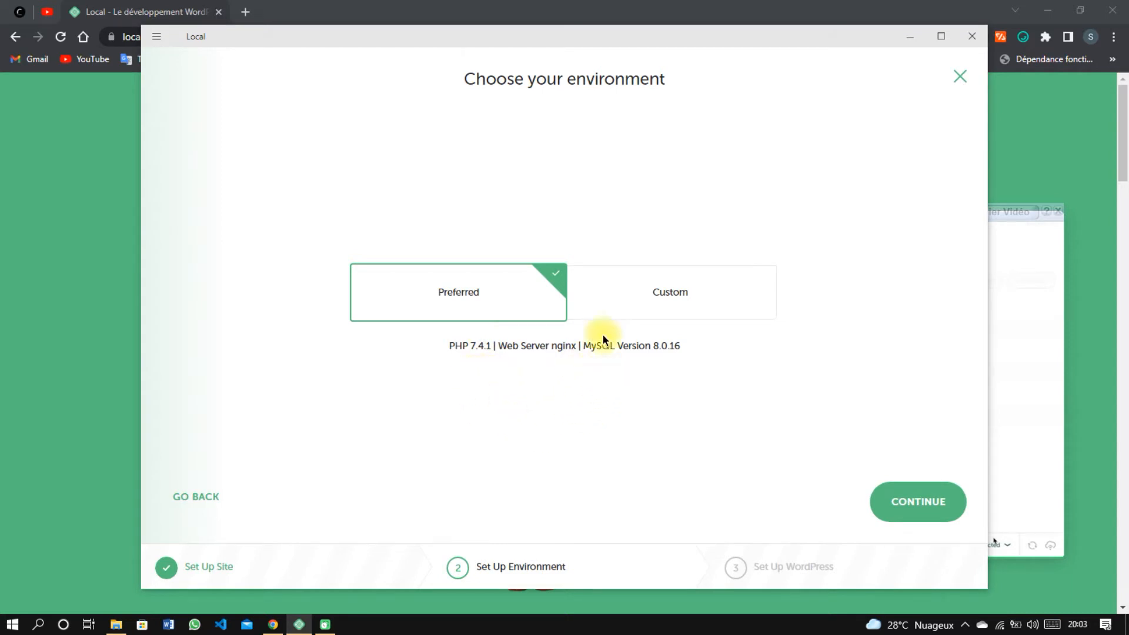
# - Examine the PHP version, web server and database choices offered by the Custom environment
pyautogui.click(617, 308)
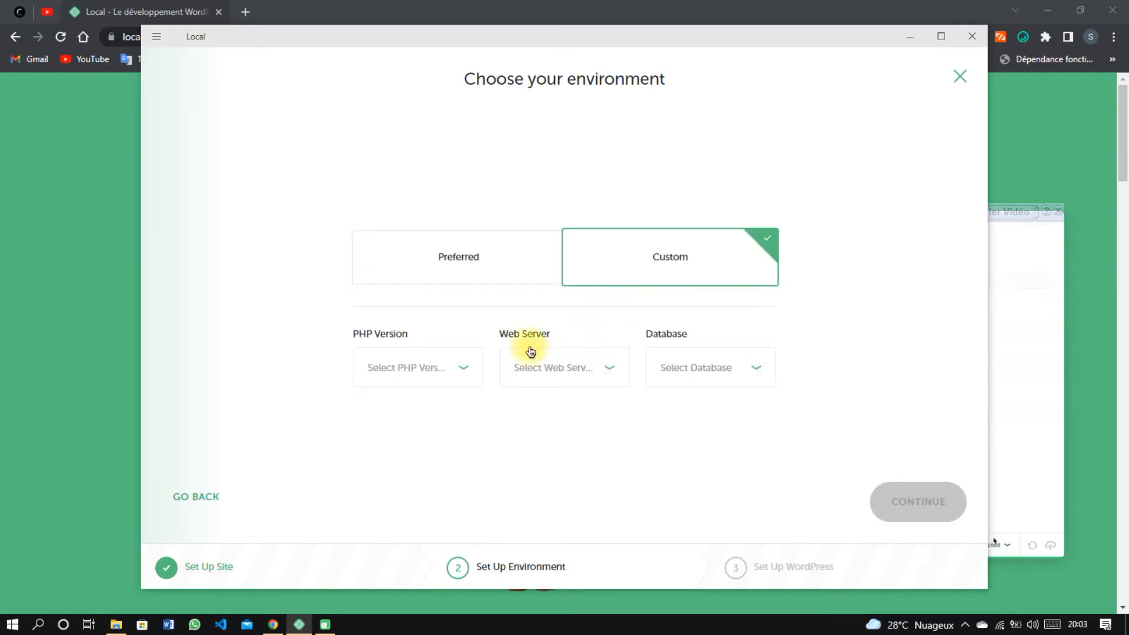
pyautogui.click(467, 367)
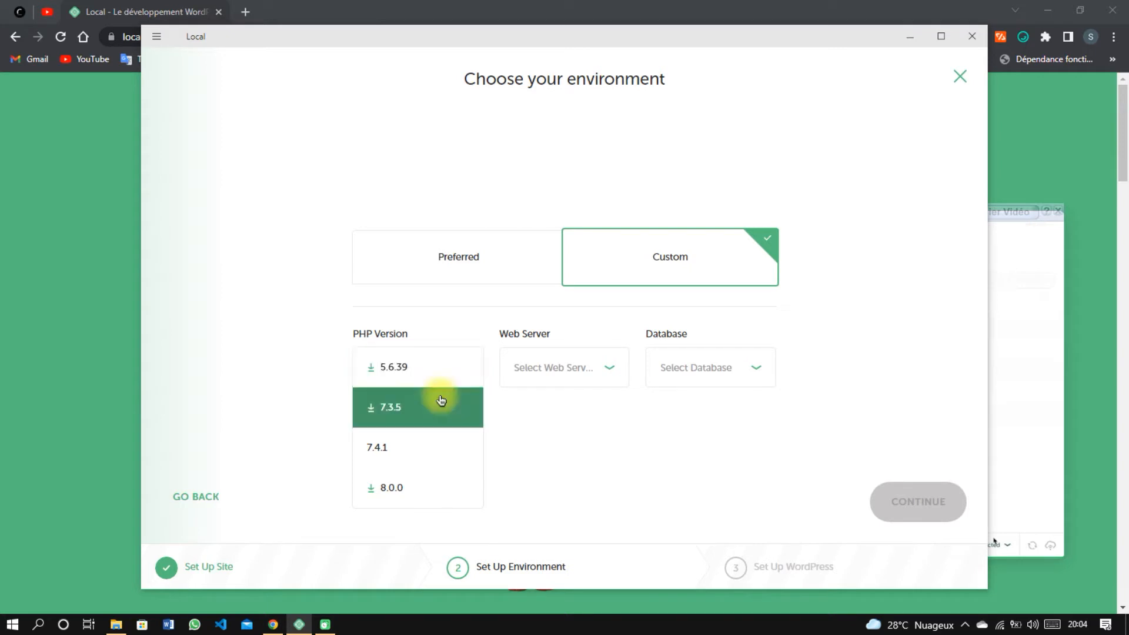
pyautogui.click(514, 381)
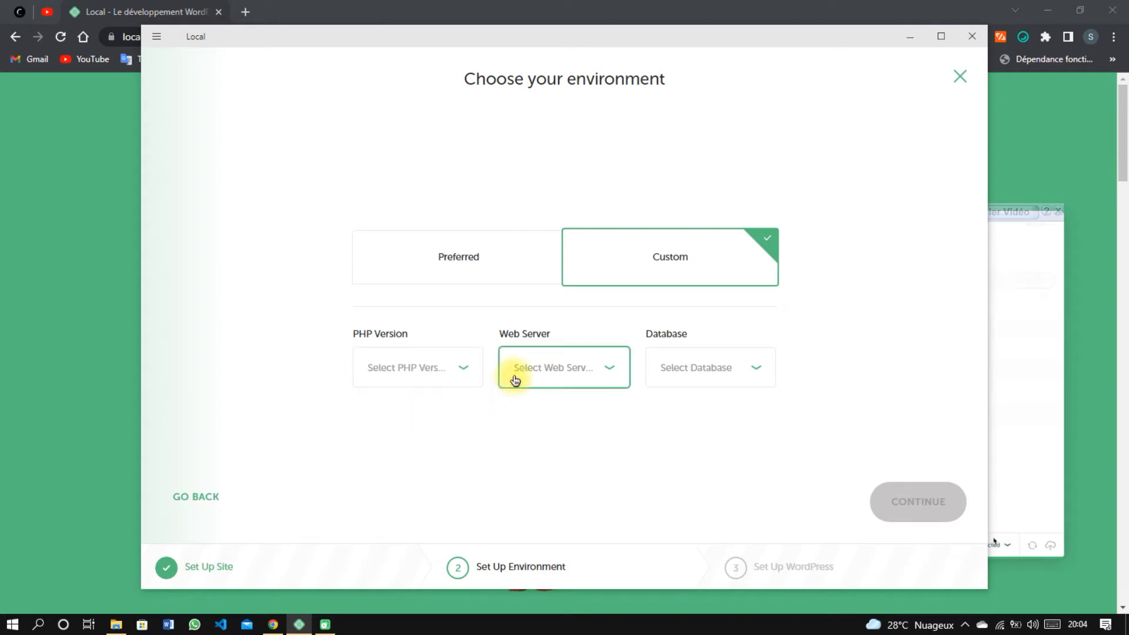
pyautogui.click(667, 374)
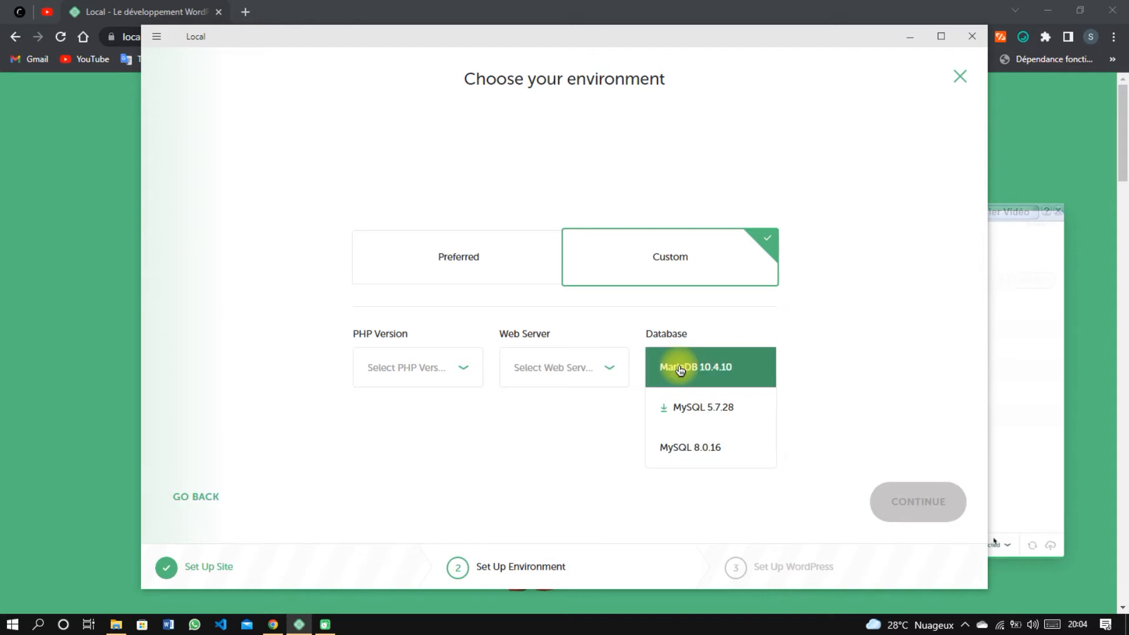
pyautogui.click(595, 432)
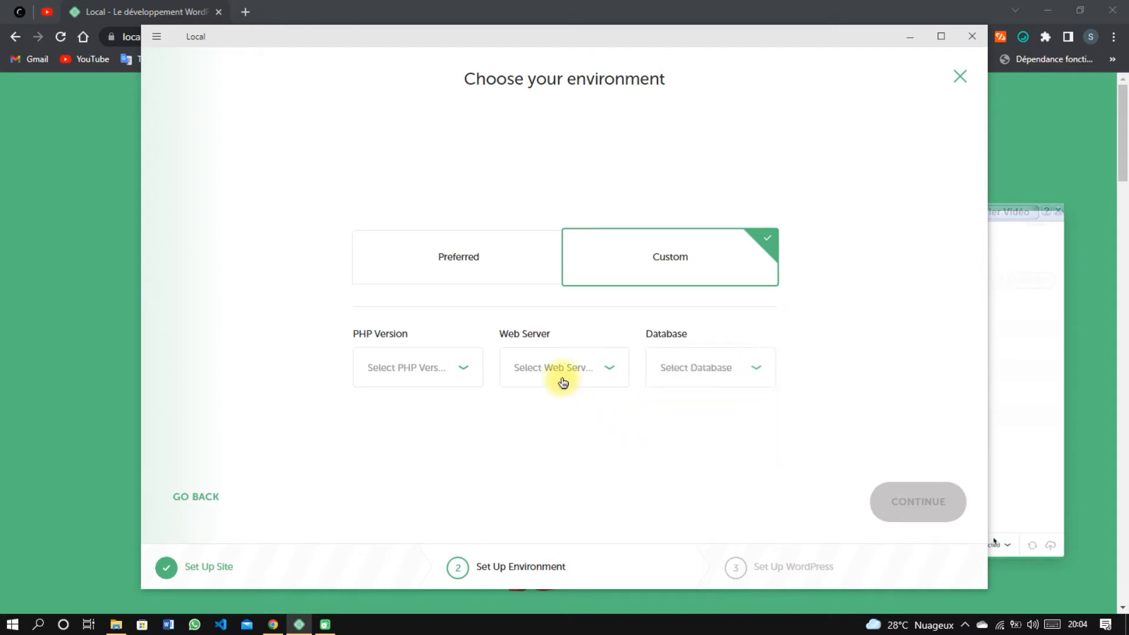
# - Choose the Preferred environment for the new site and proceed to the WordPress setup
pyautogui.click(502, 281)
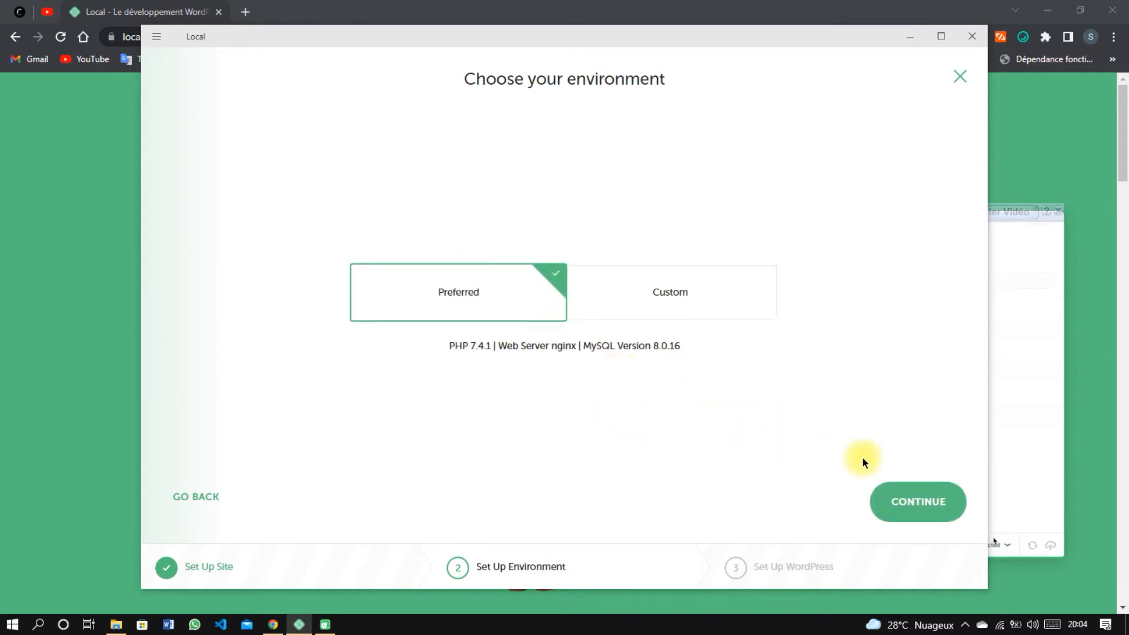
pyautogui.click(912, 498)
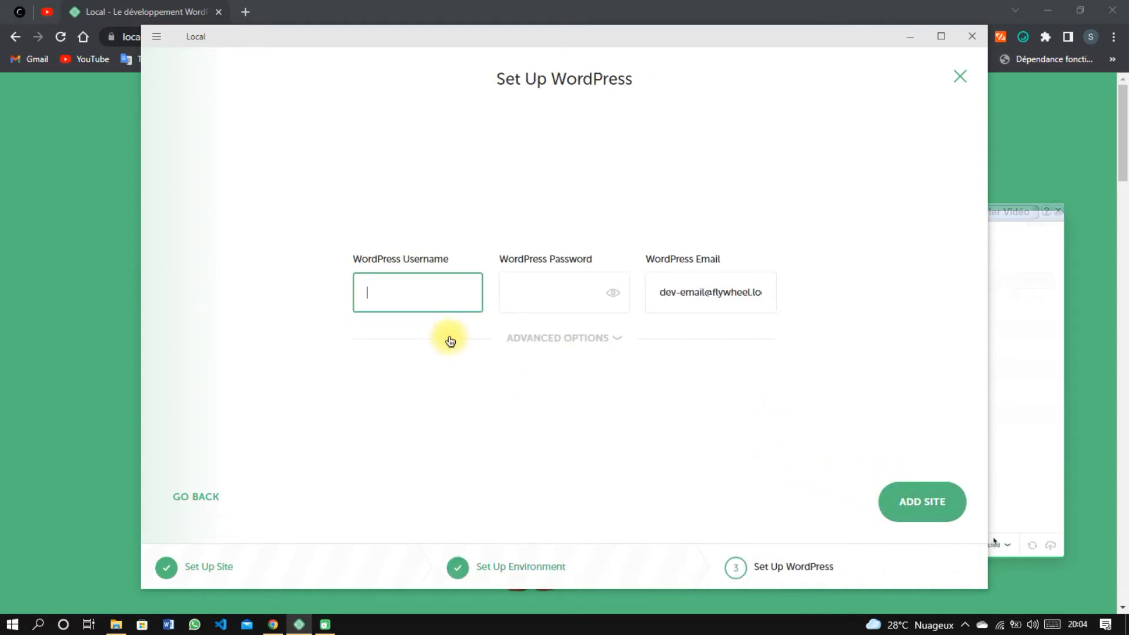
# - Set the WordPress username to rollexdigital and fill in the WordPress password
pyautogui.write('rollexdigital')
pyautogui.click(536, 301)
pyautogui.write('•••••••••')
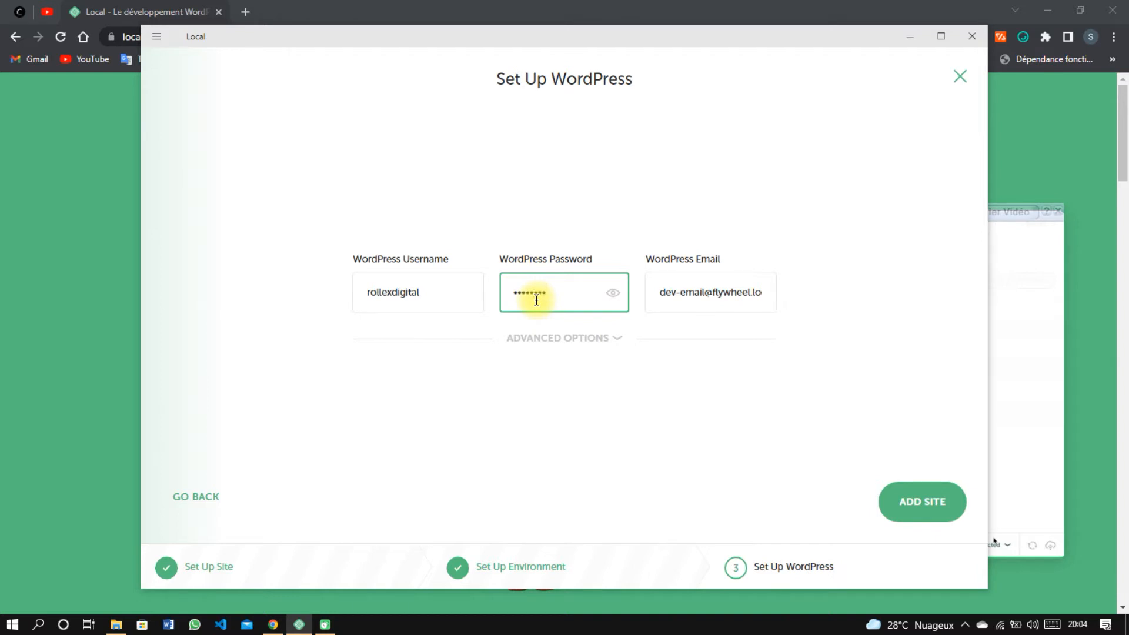
pyautogui.write('•••')
# - Keep the WordPress multisite option set to No and add the site
pyautogui.click(587, 345)
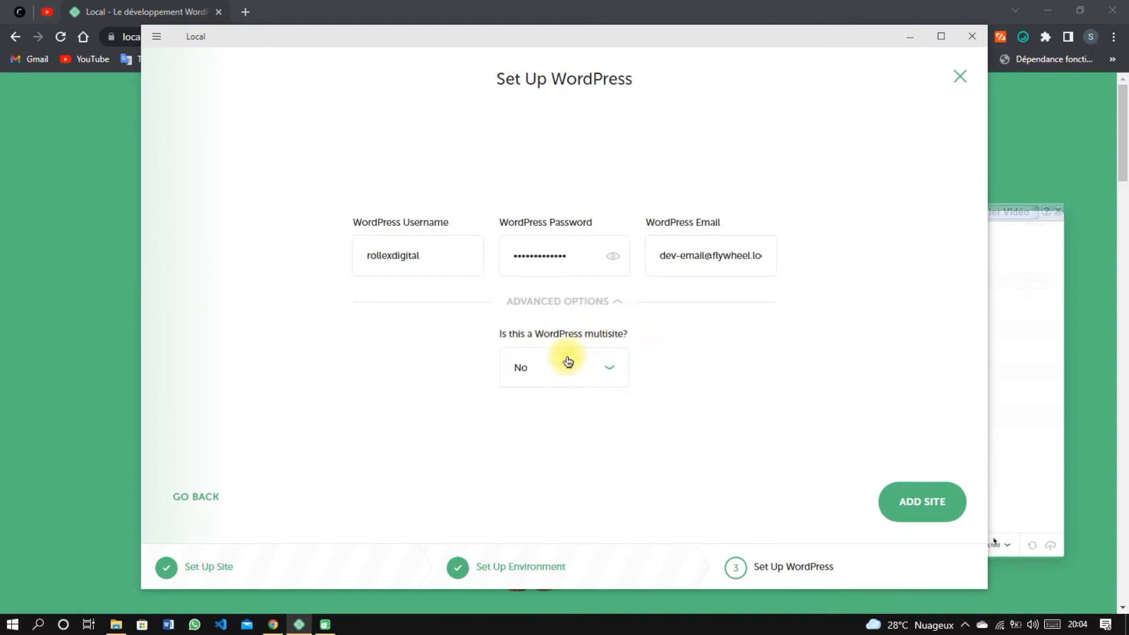
pyautogui.click(608, 372)
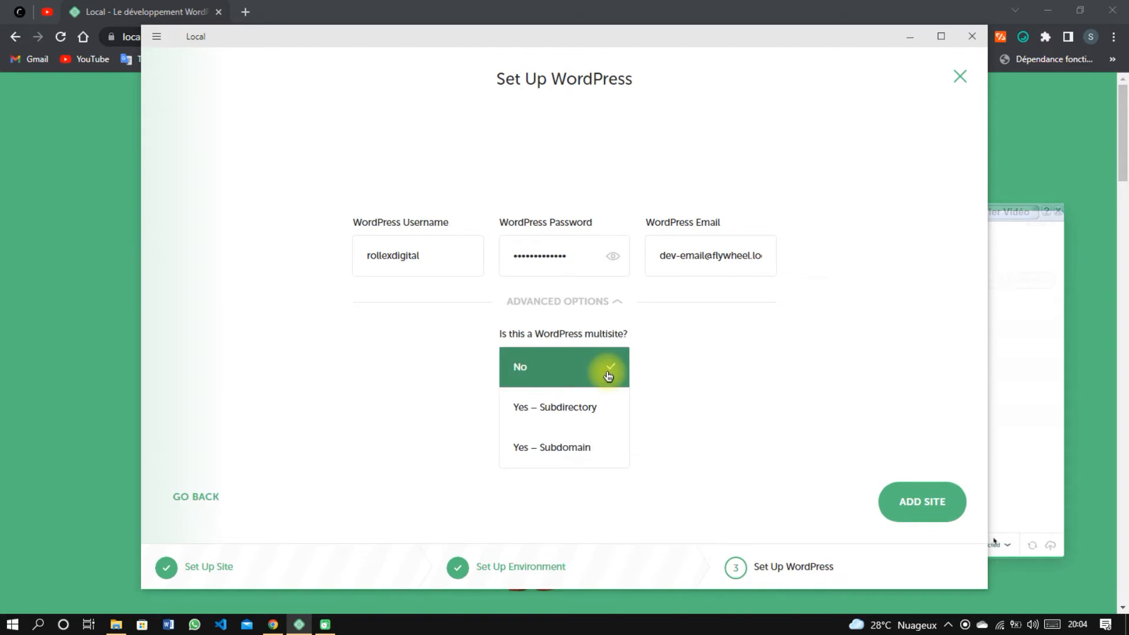
pyautogui.click(609, 375)
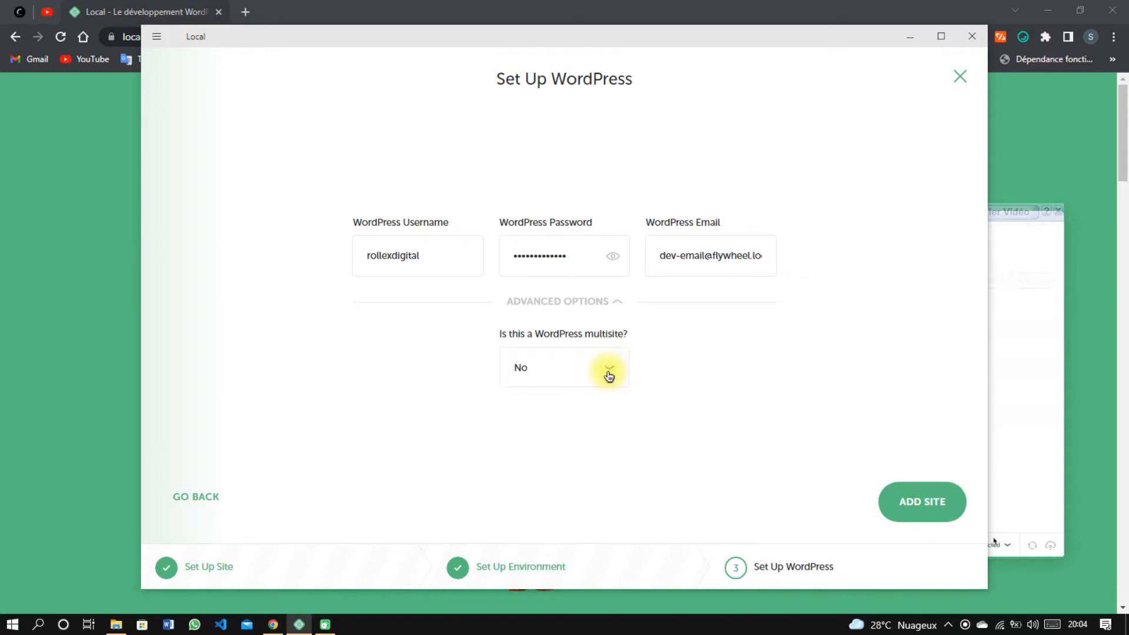
pyautogui.click(914, 497)
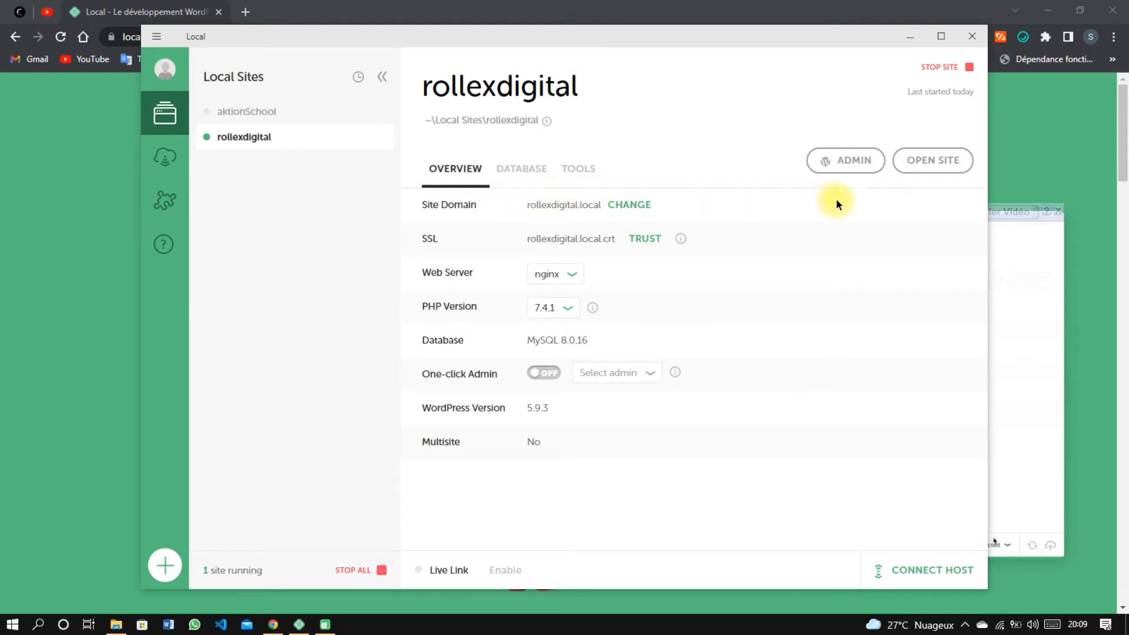
# - Open the rollexdigital site in the browser and look over its front page
pyautogui.click(930, 171)
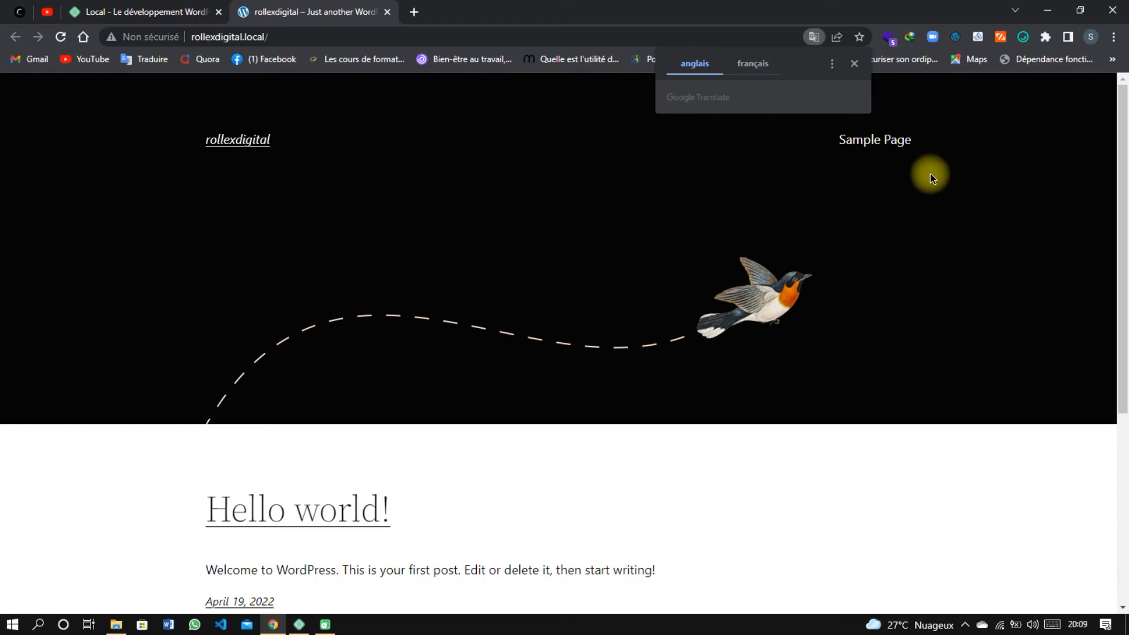
pyautogui.scroll(-5, 930, 177)
pyautogui.scroll(5, 933, 212)
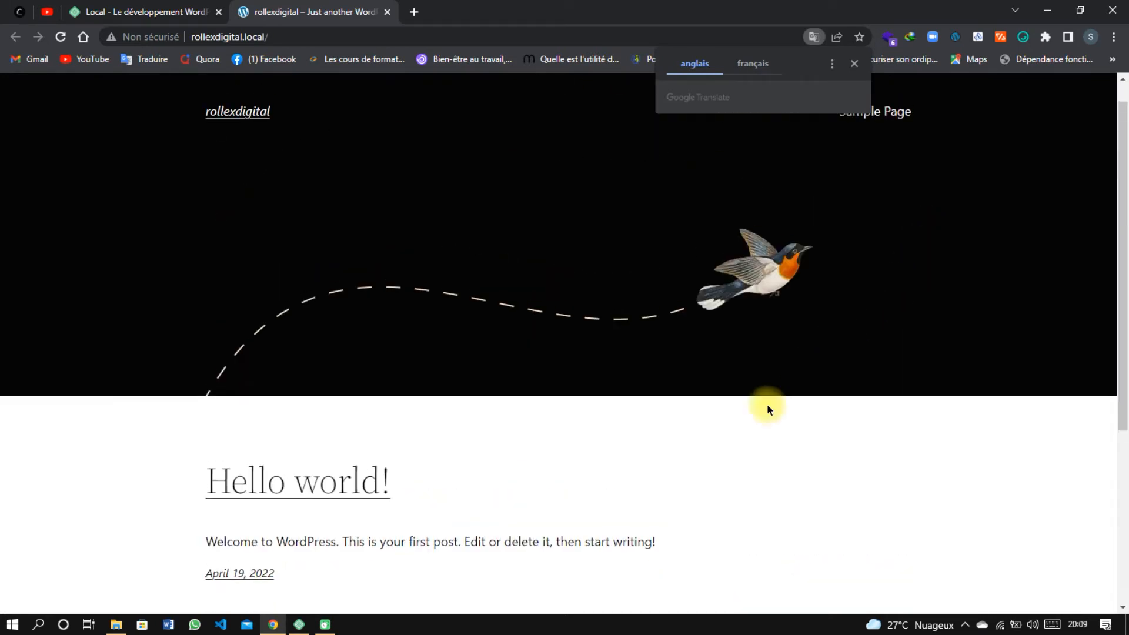
# - From the Local app, open the rollexdigital site's WordPress admin login and enter the username rollexdigital
pyautogui.click(297, 624)
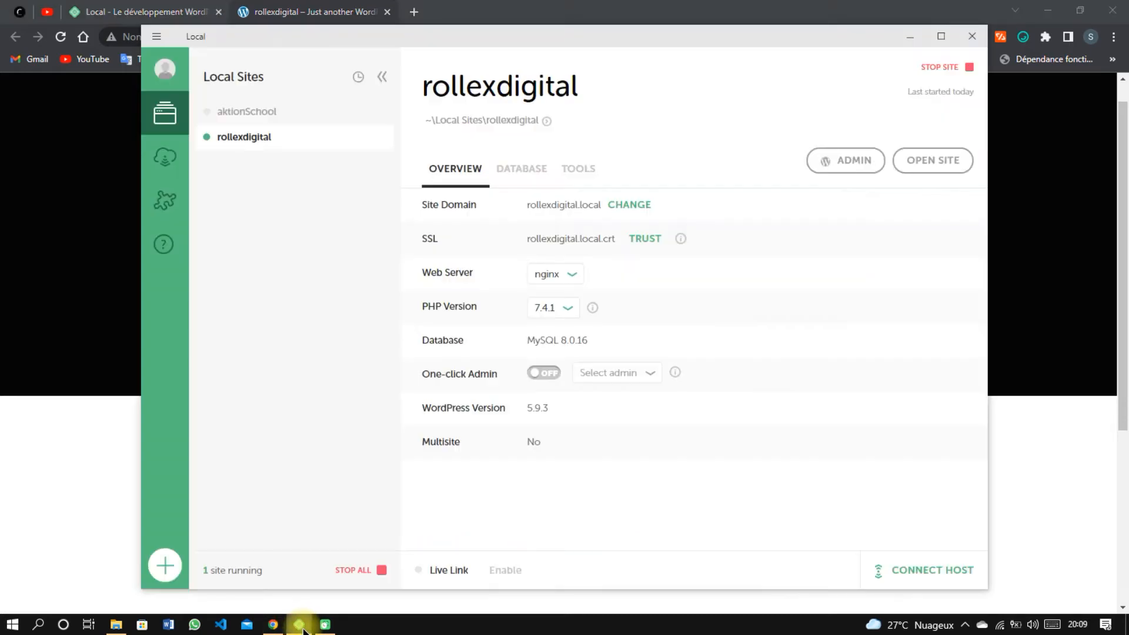
pyautogui.click(814, 165)
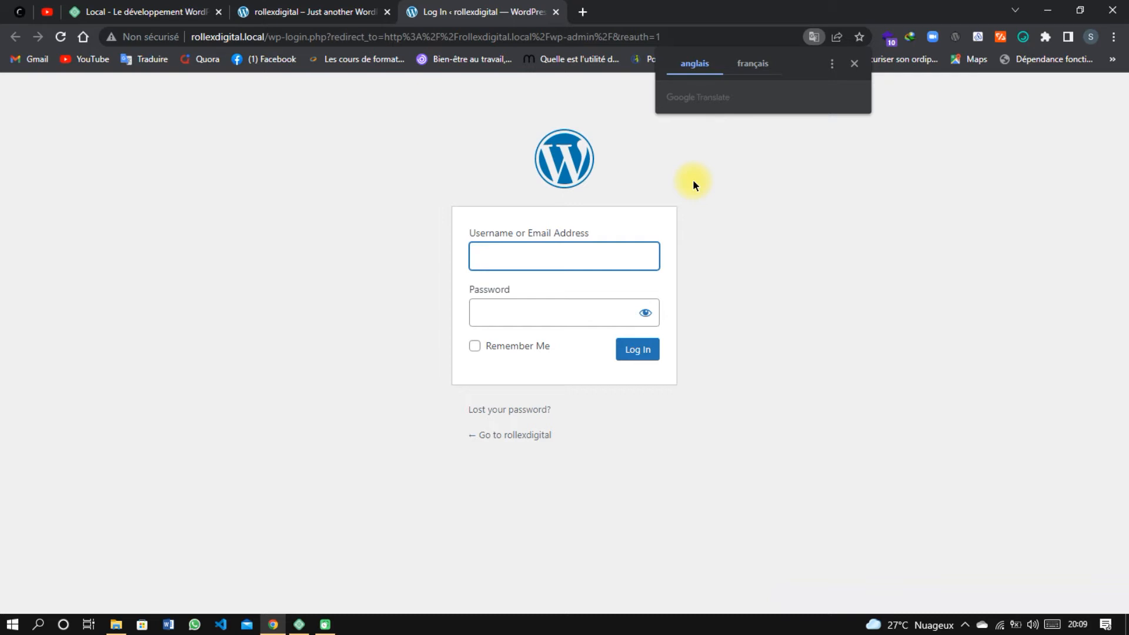
pyautogui.write('r')
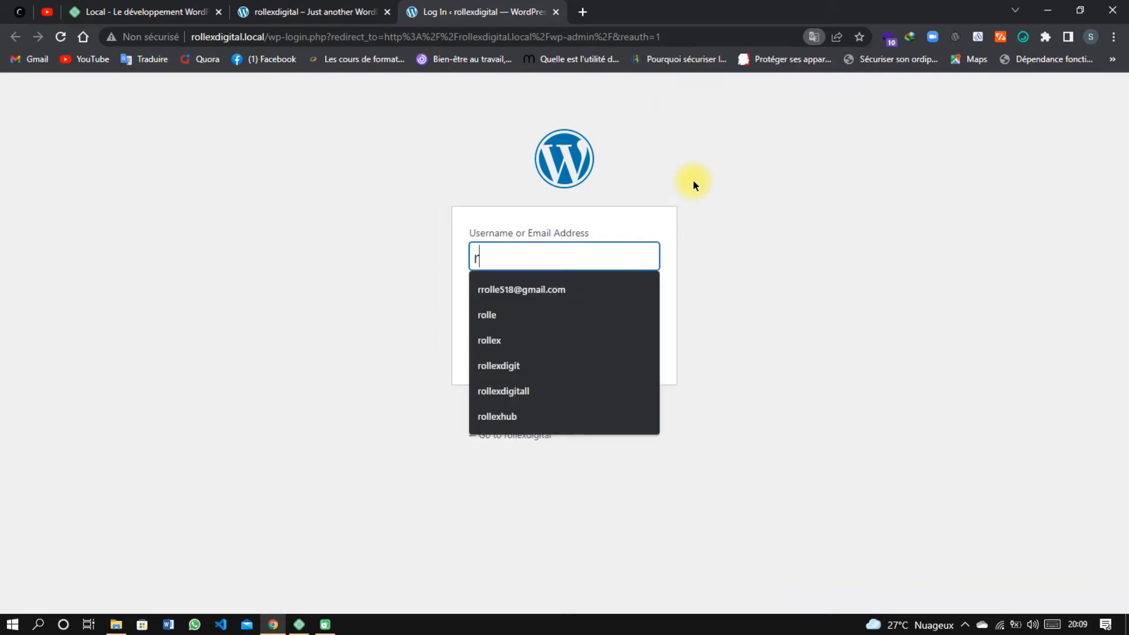
pyautogui.write('o')
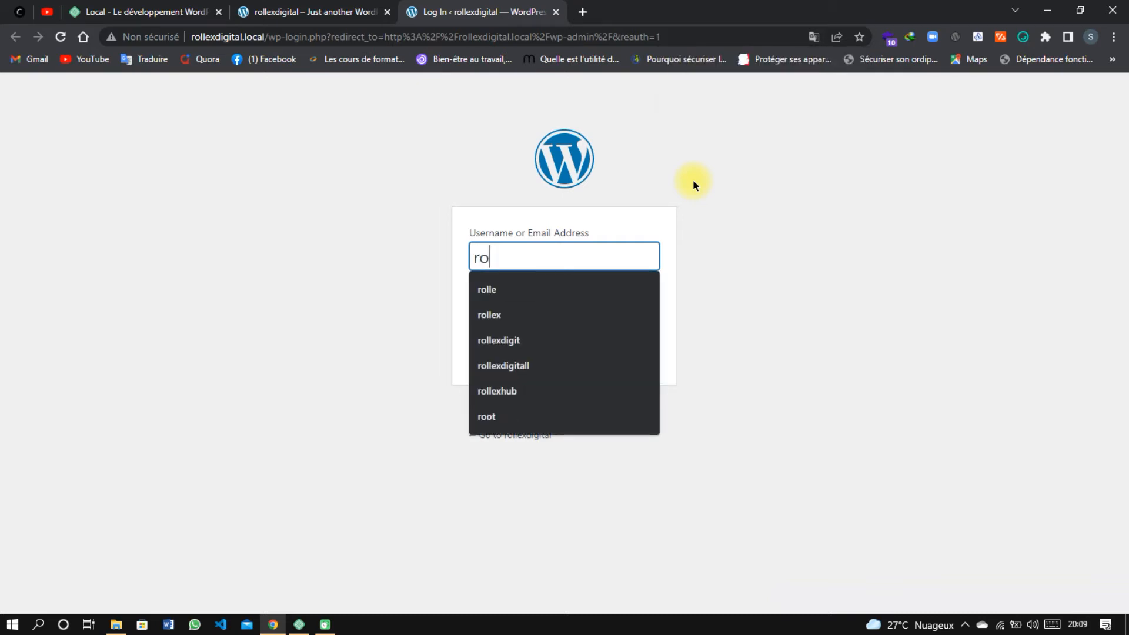
pyautogui.press('Down')
pyautogui.press('Down')
pyautogui.press('Down')
pyautogui.press('Down')
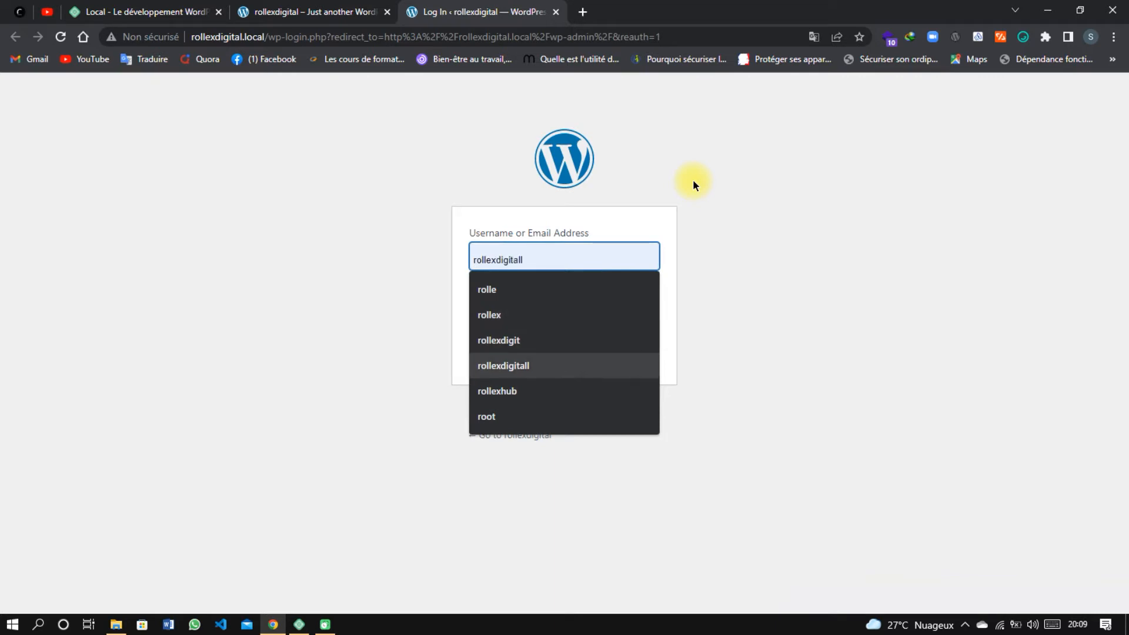
pyautogui.press('Return')
pyautogui.press('BackSpace')
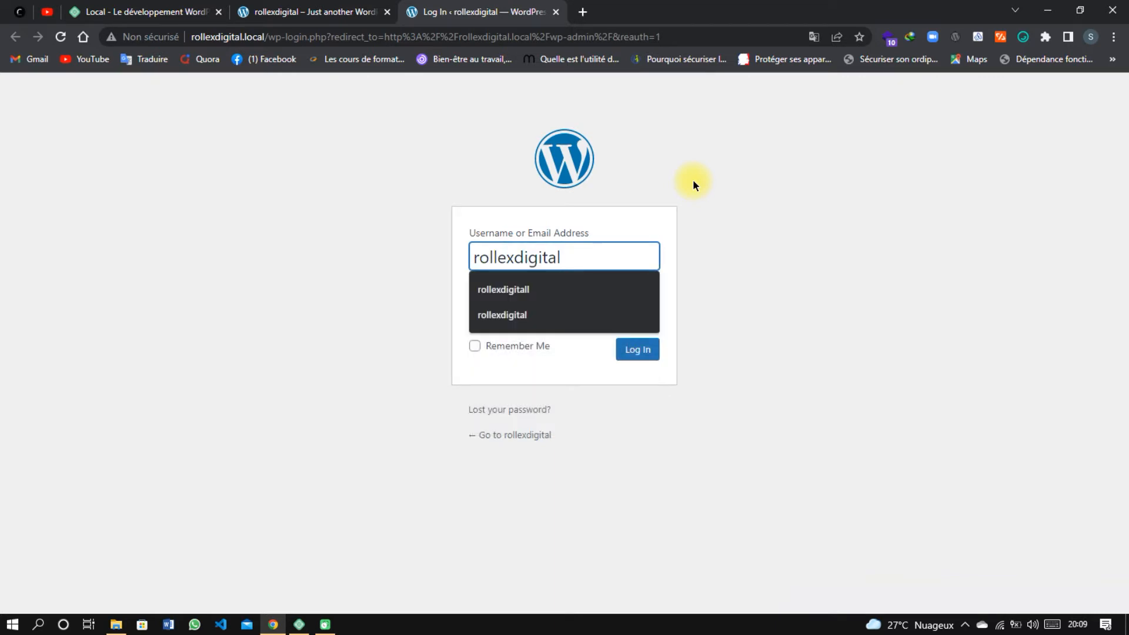
# - Enter the WordPress account password and log in to the rollexdigital admin dashboard
pyautogui.press('Tab')
pyautogui.write('*************')
pyautogui.press('Return')
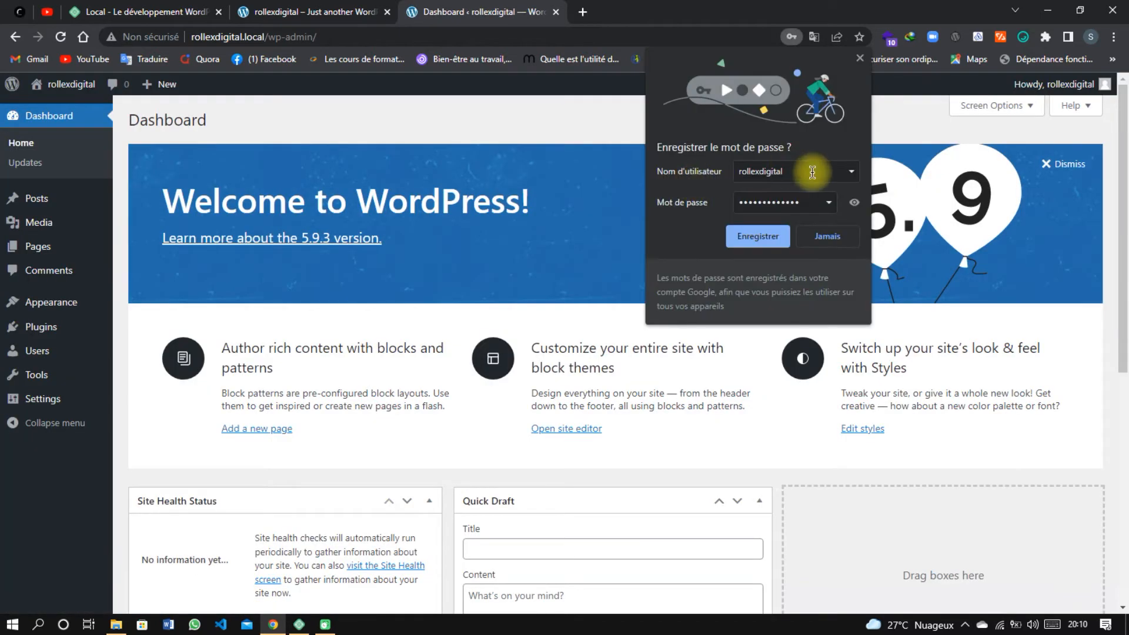
# - Save the login credentials in the browser and dismiss the dashboard's Welcome to WordPress panel
pyautogui.click(758, 235)
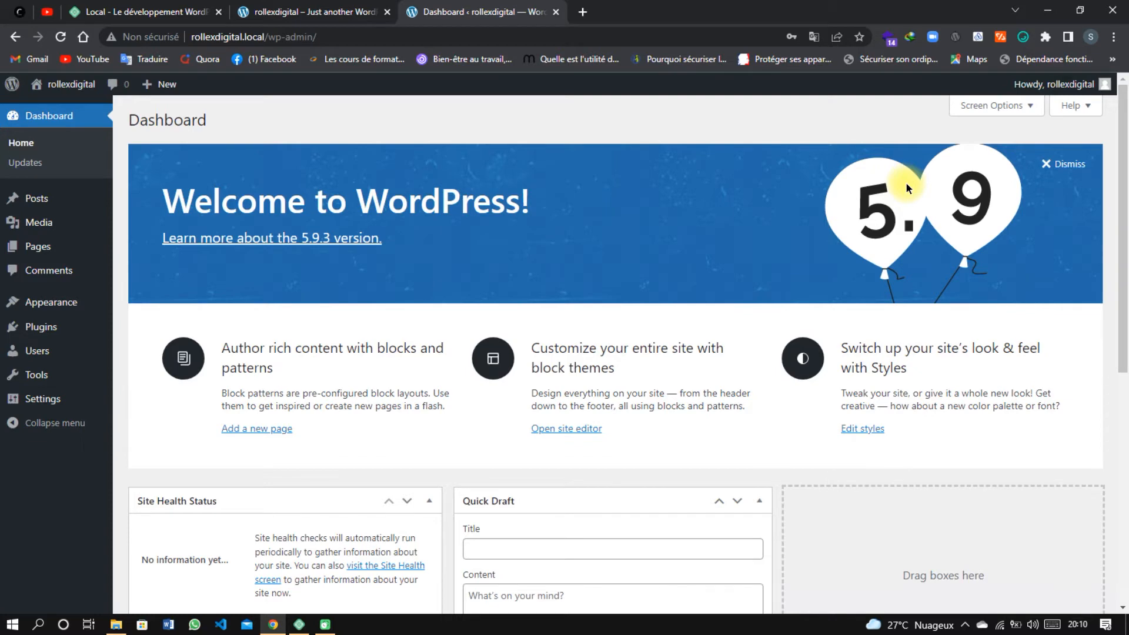
pyautogui.click(1054, 163)
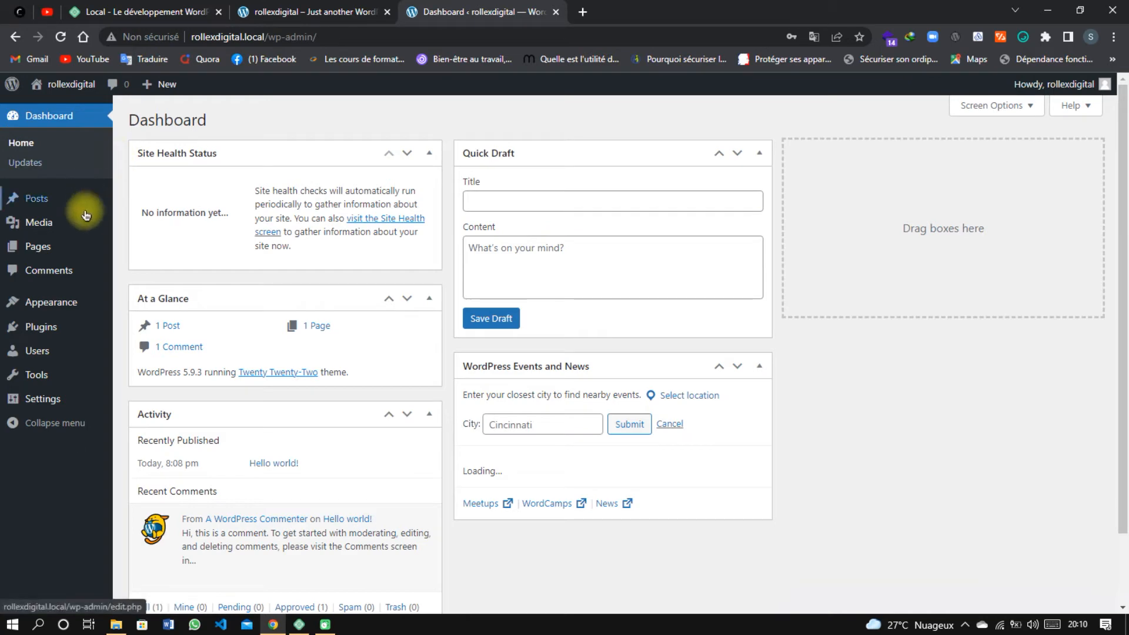
# - In the general settings, change the site language to Français and save the changes
pyautogui.moveTo(62, 404)
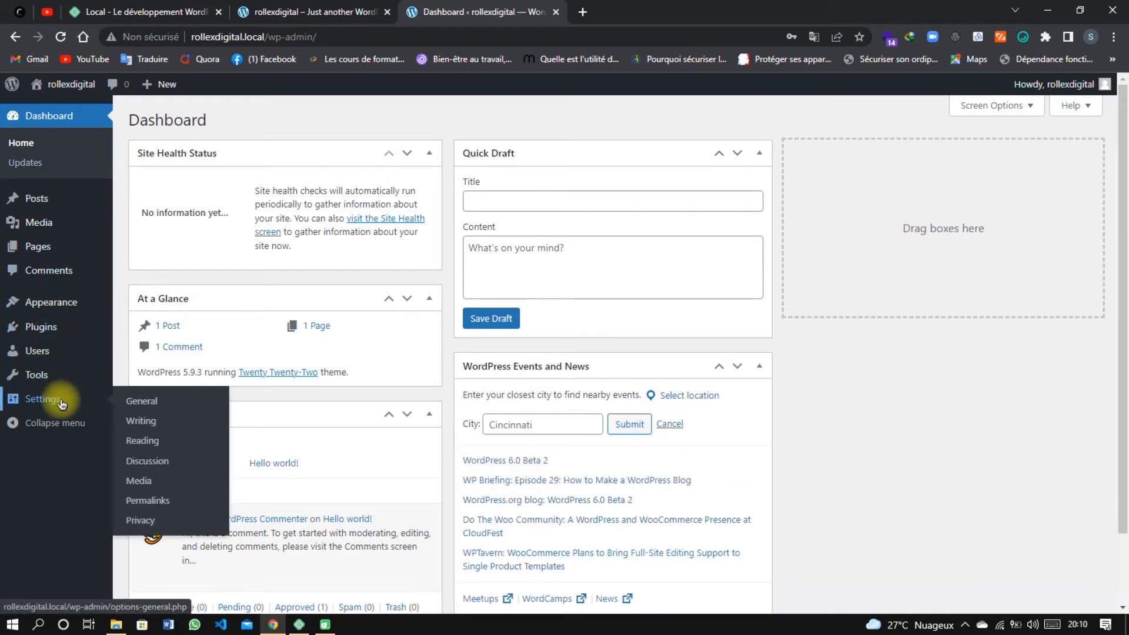
pyautogui.click(122, 404)
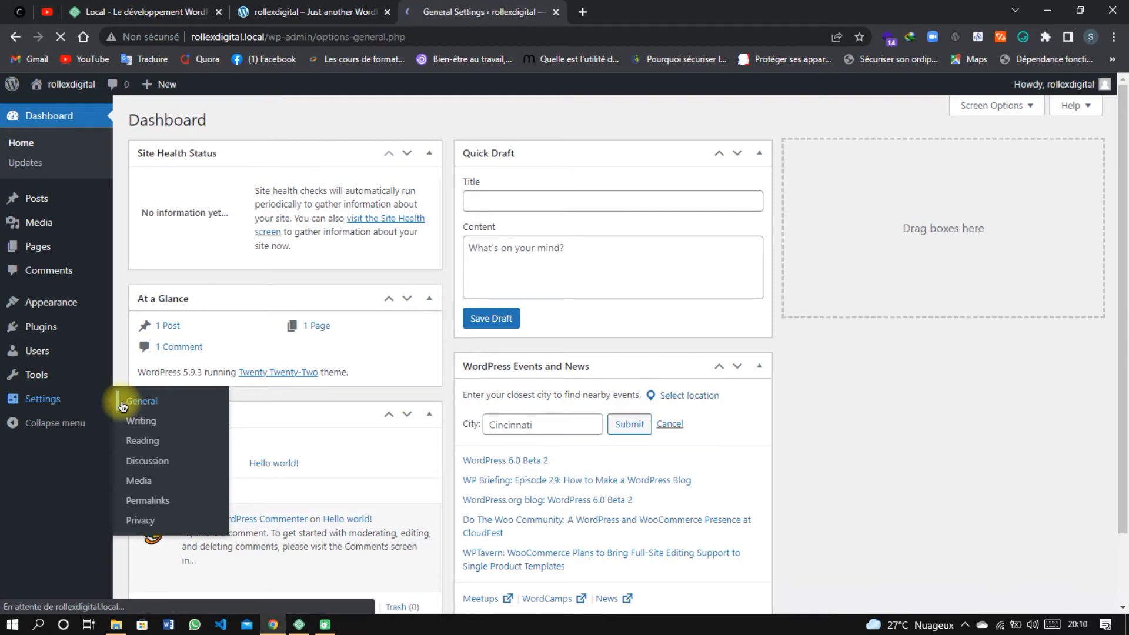
pyautogui.scroll(-3, 252, 262)
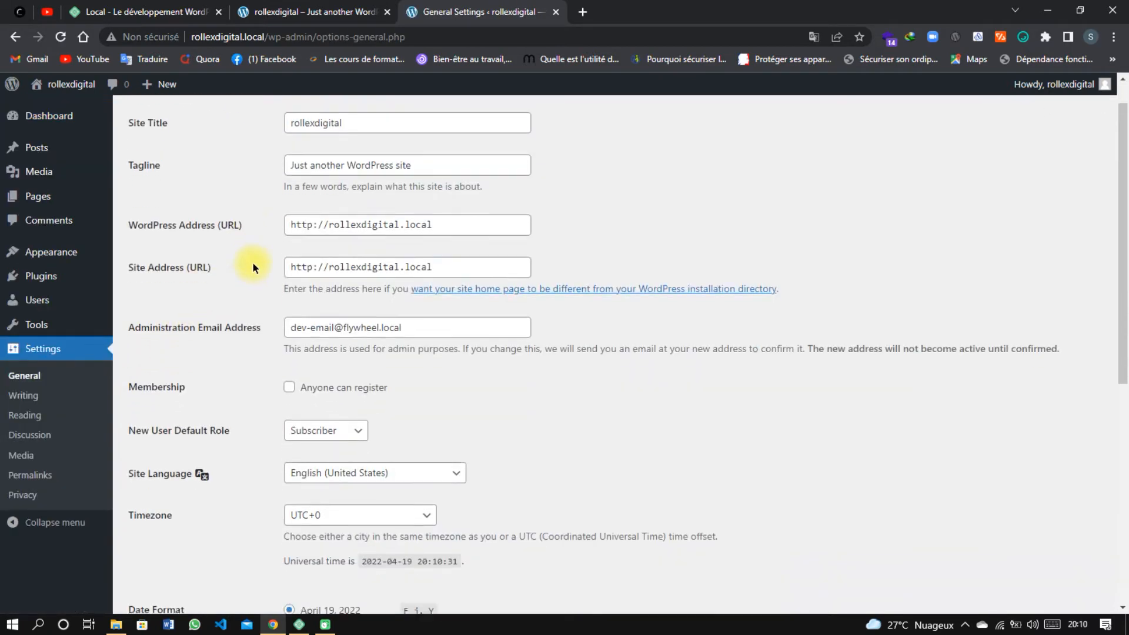
pyautogui.click(323, 295)
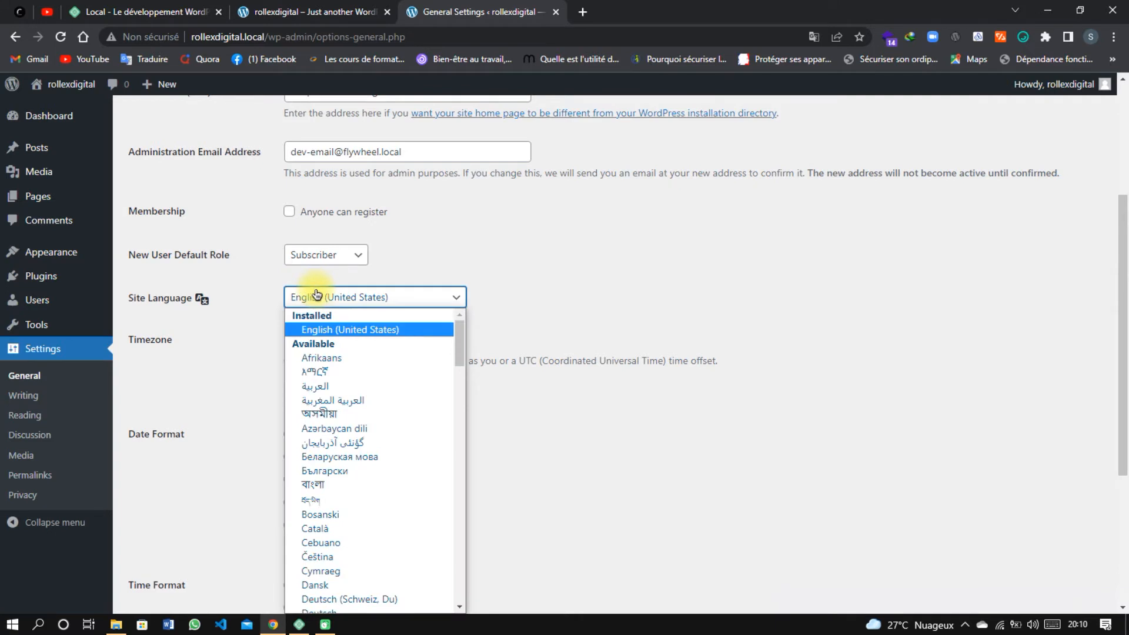
pyautogui.scroll(-2, 322, 377)
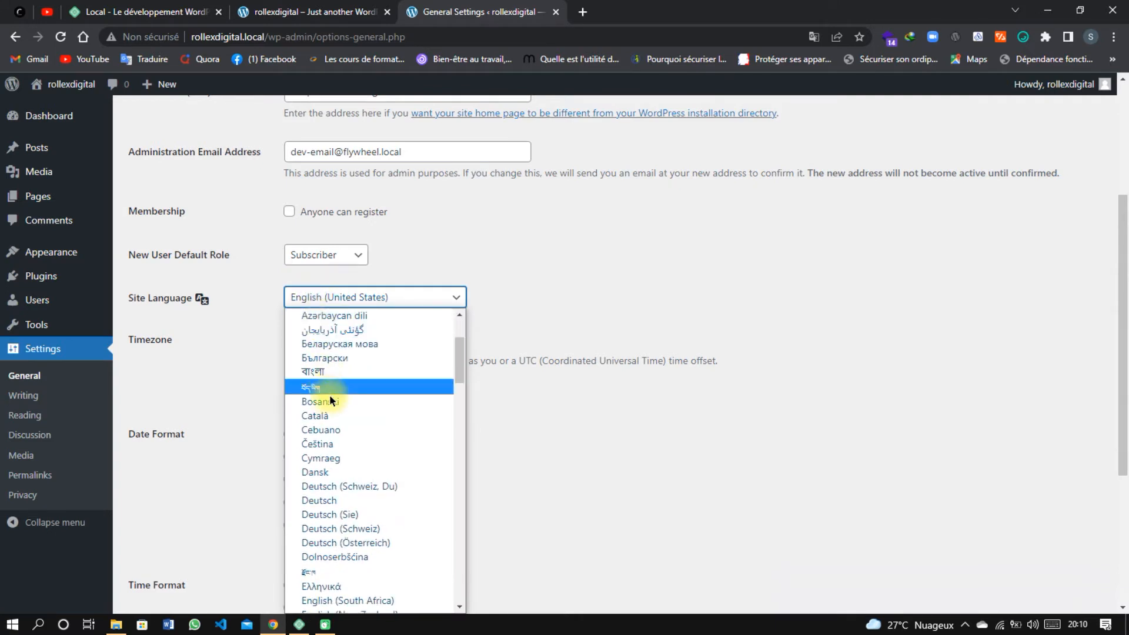
pyautogui.scroll(-2, 331, 491)
pyautogui.scroll(-5, 330, 496)
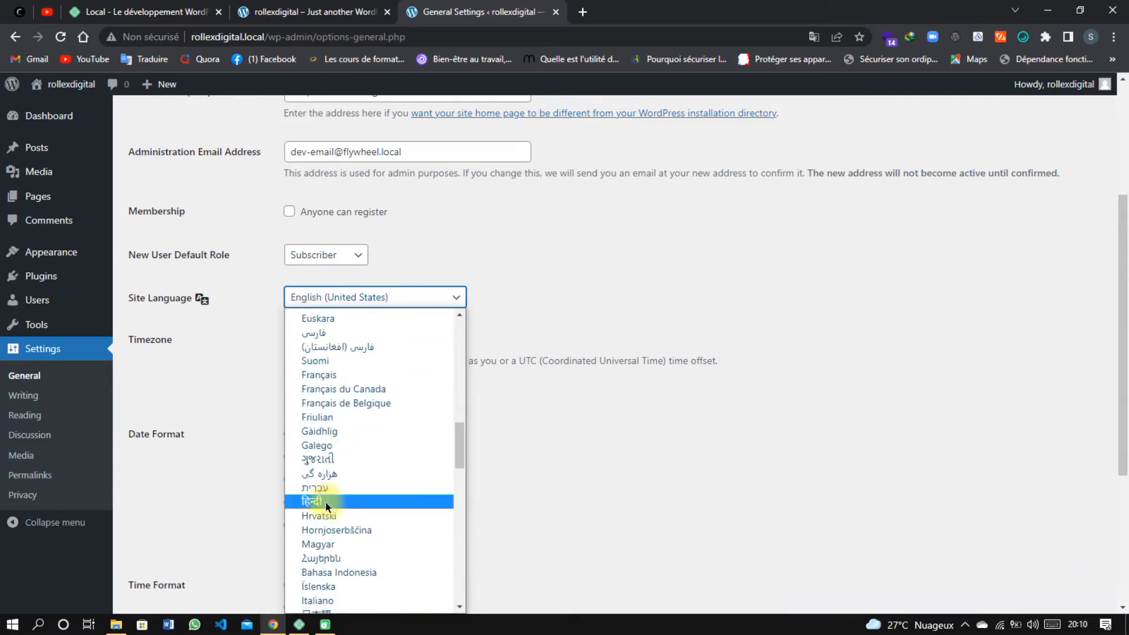
pyautogui.click(368, 377)
pyautogui.scroll(-4, 381, 438)
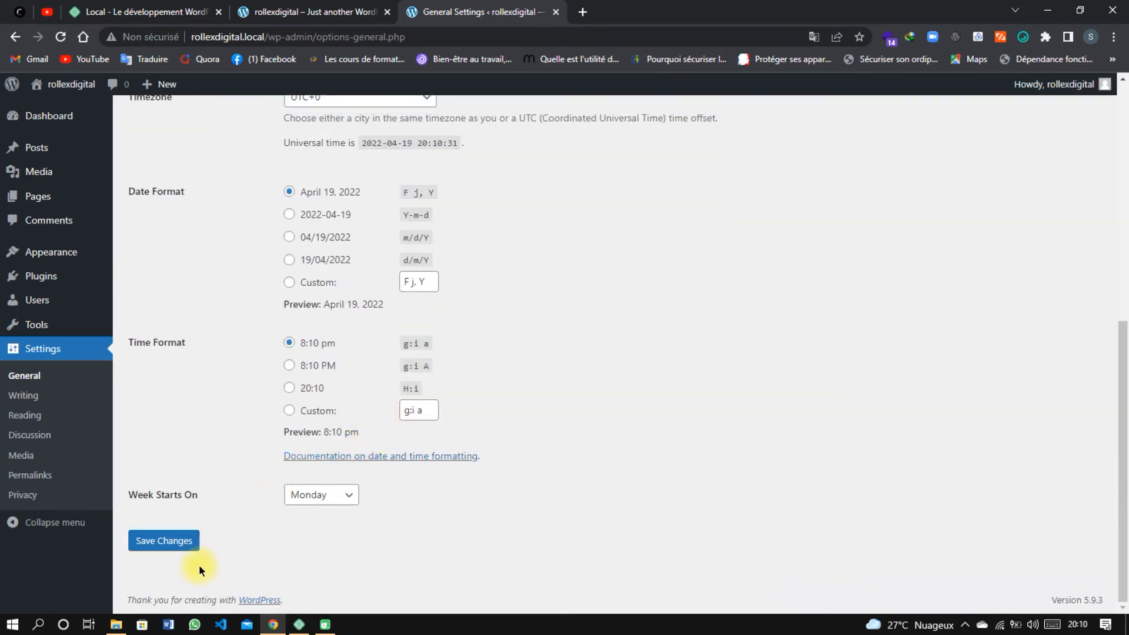
pyautogui.click(180, 550)
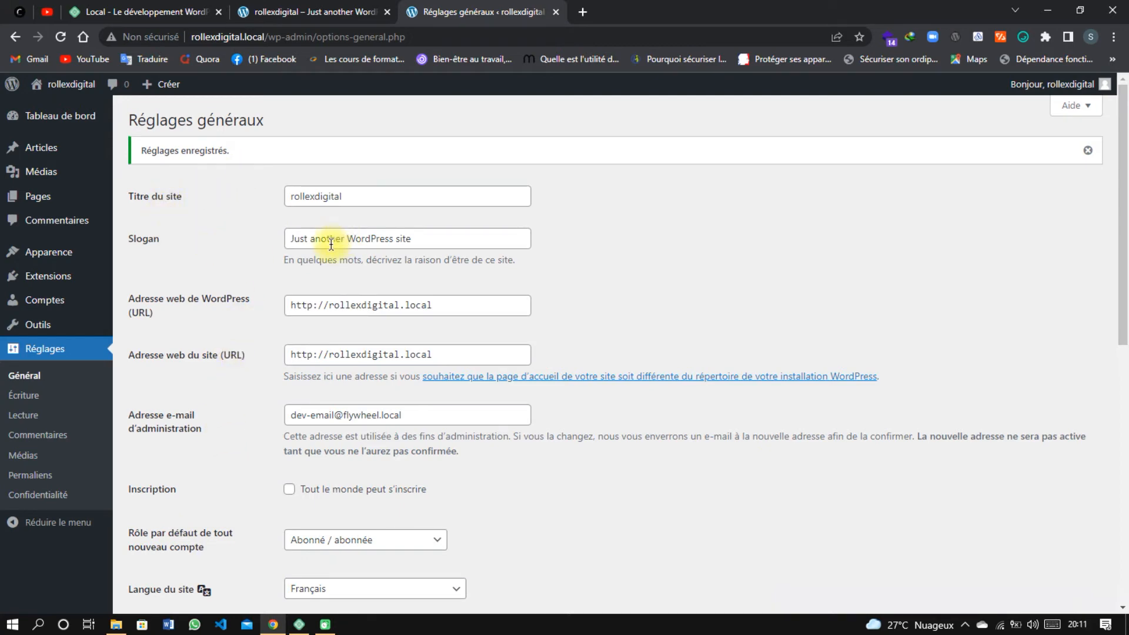
# - Review the site's general, reading and writing settings, including the default post category
pyautogui.scroll(-5, 318, 307)
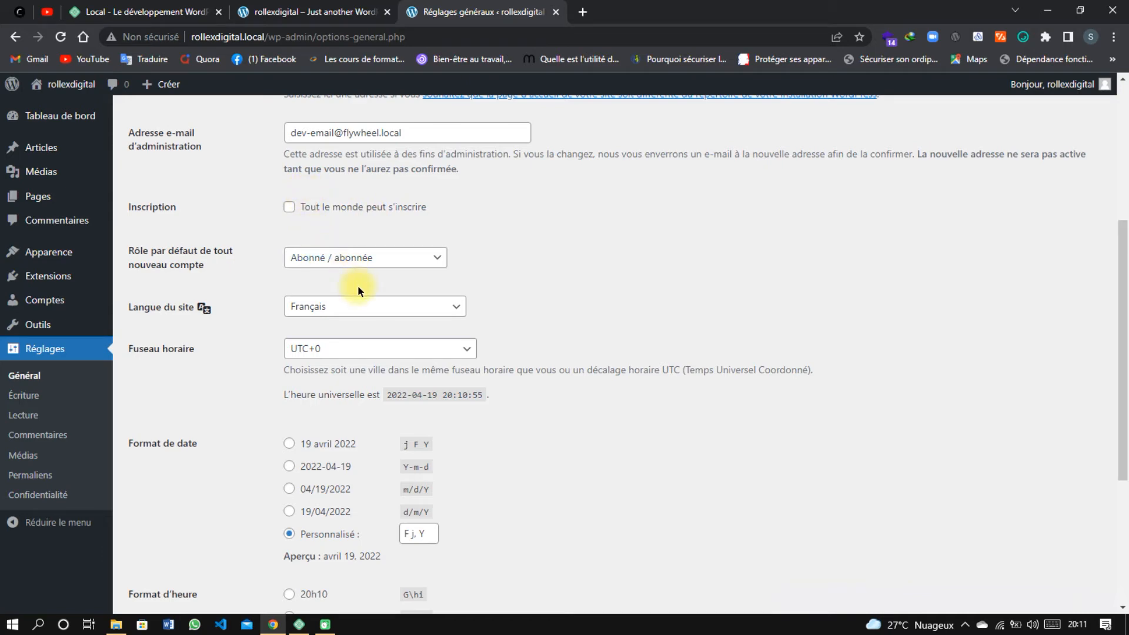
pyautogui.scroll(-4, 379, 283)
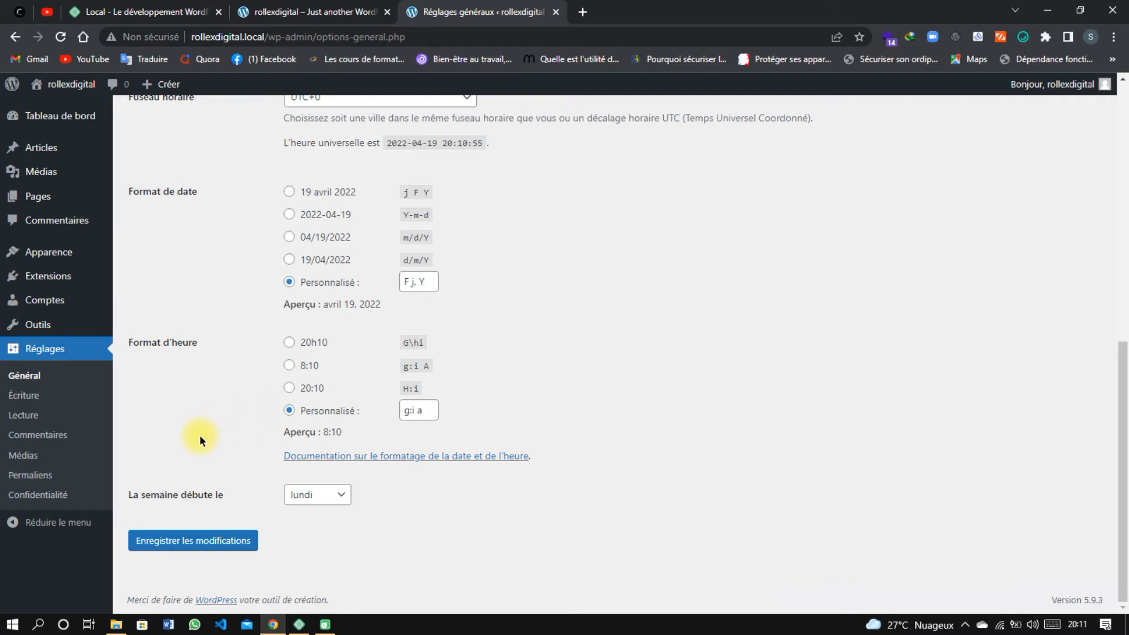
pyautogui.click(96, 411)
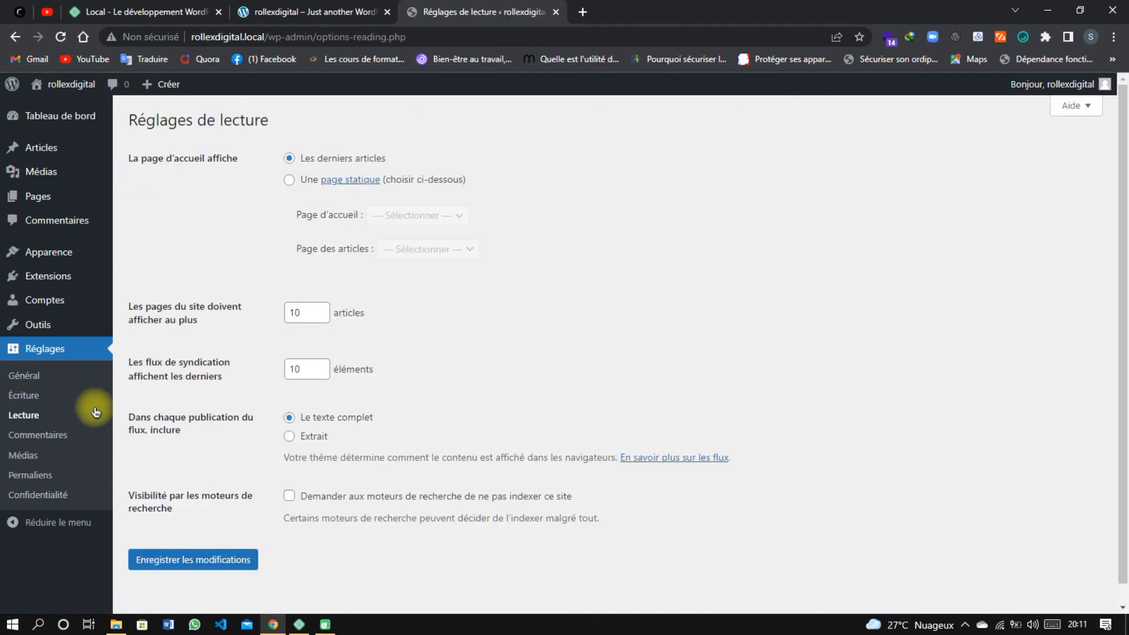
pyautogui.click(85, 403)
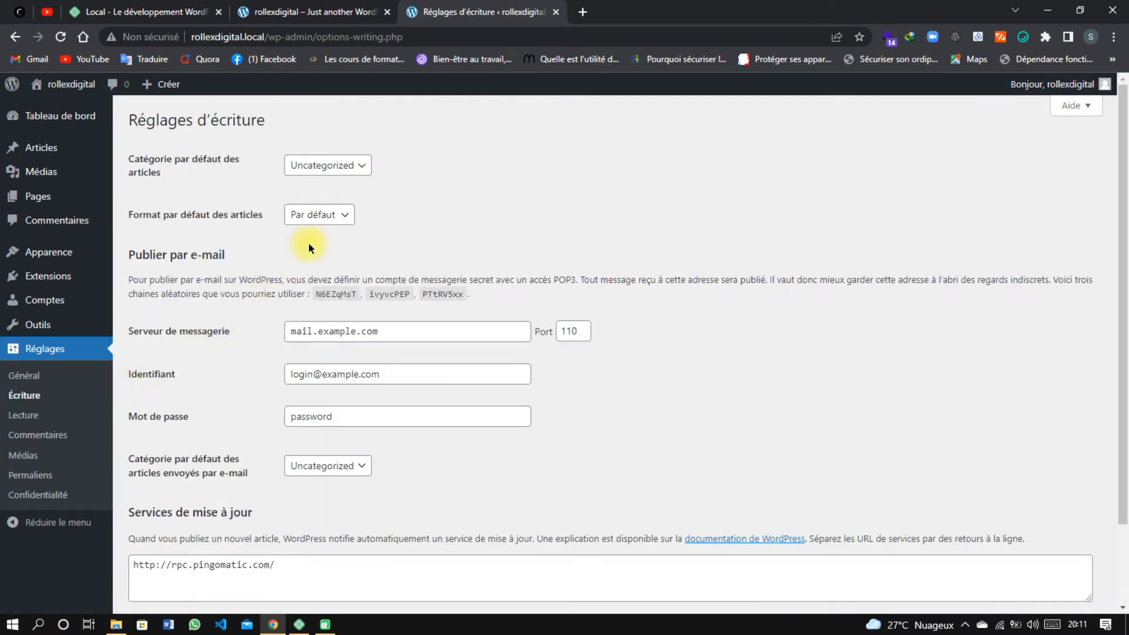
pyautogui.scroll(-2, 308, 242)
pyautogui.scroll(2, 308, 242)
pyautogui.click(352, 166)
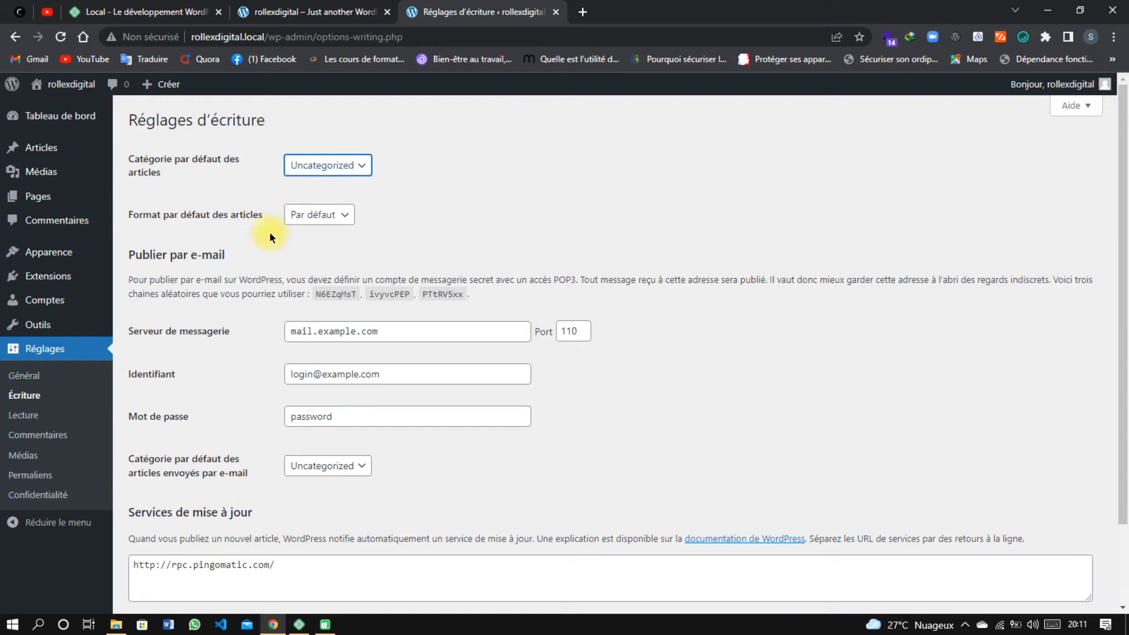
pyautogui.click(79, 387)
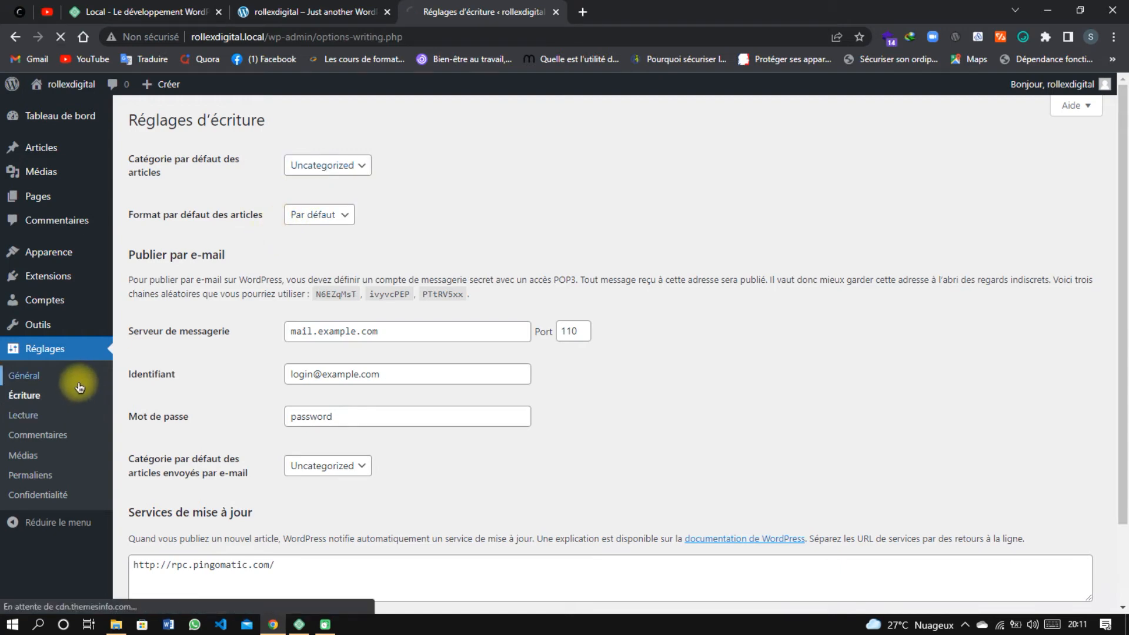
pyautogui.click(79, 386)
# - Keep the permalink structure set to Titre de la publication and save the permalink settings
pyautogui.click(57, 473)
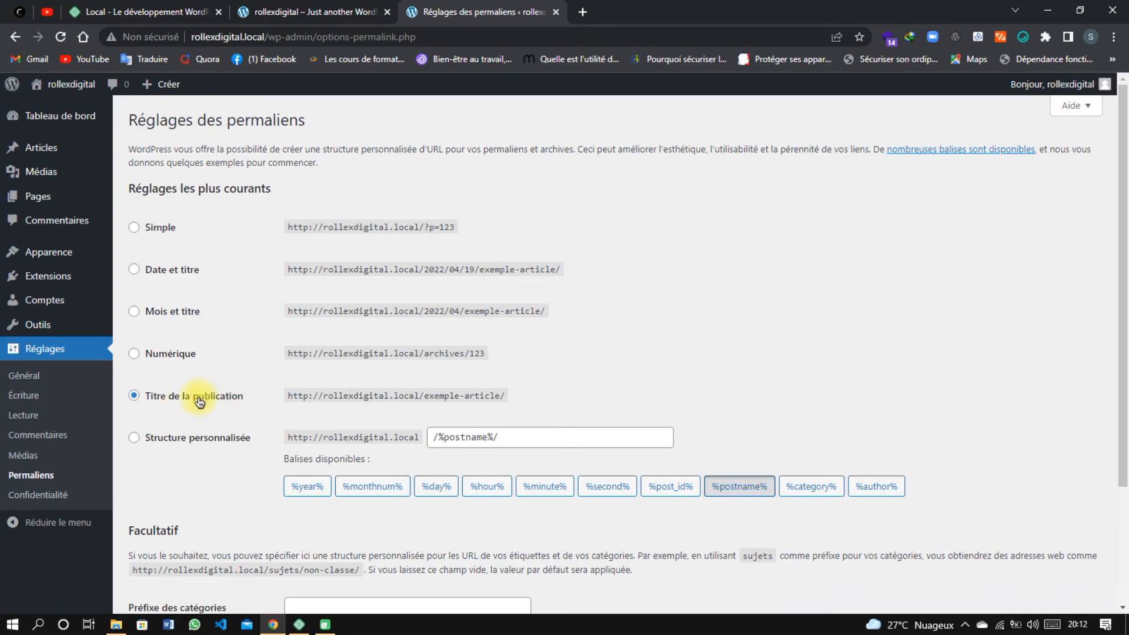
pyautogui.scroll(-3, 199, 402)
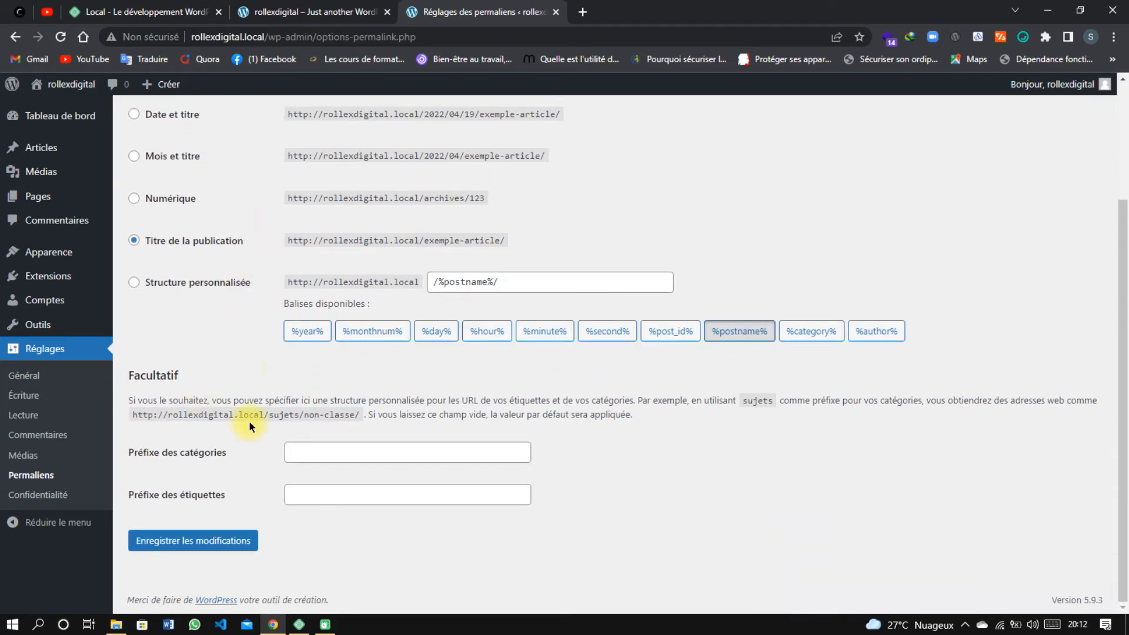
pyautogui.click(239, 527)
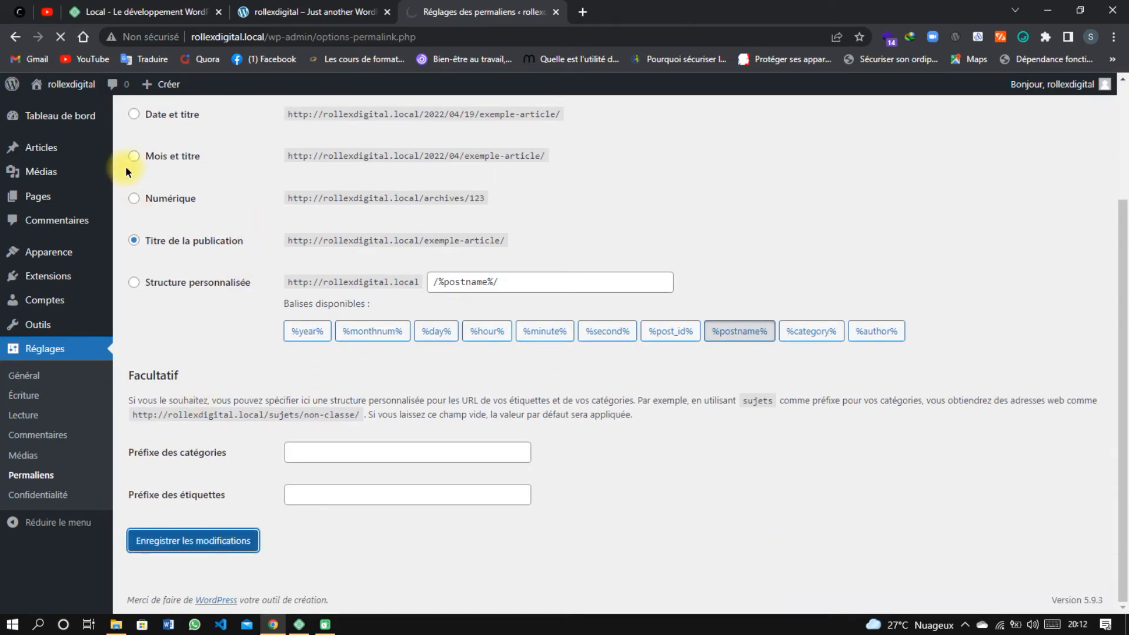
# - Return to the dashboard and check the list of installed plugins (Extensions)
pyautogui.click(72, 125)
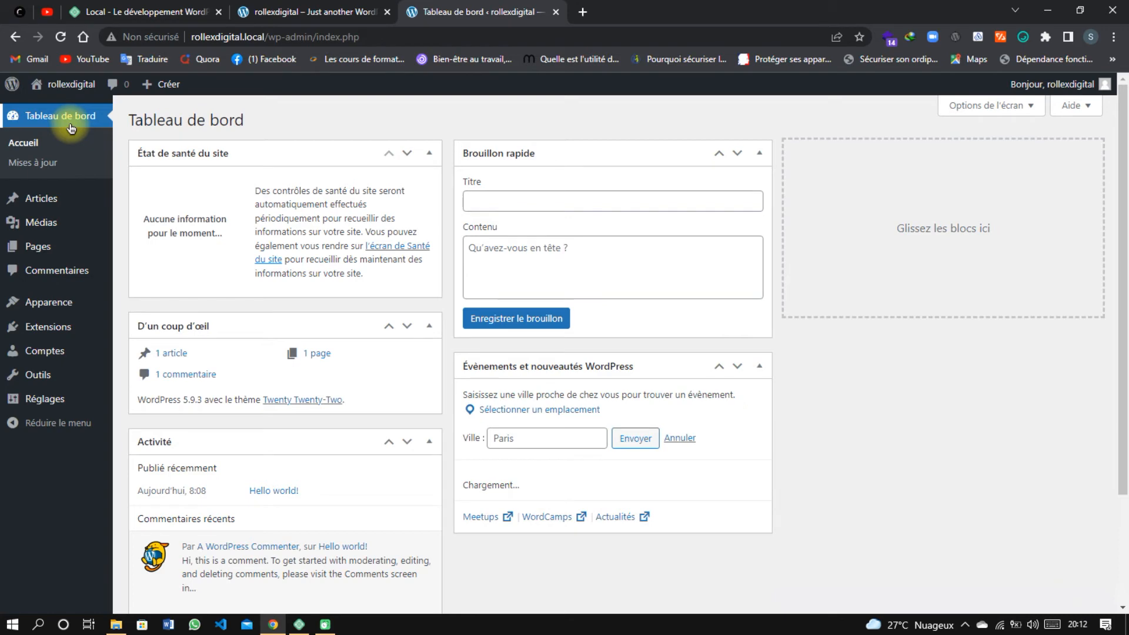
pyautogui.moveTo(80, 301)
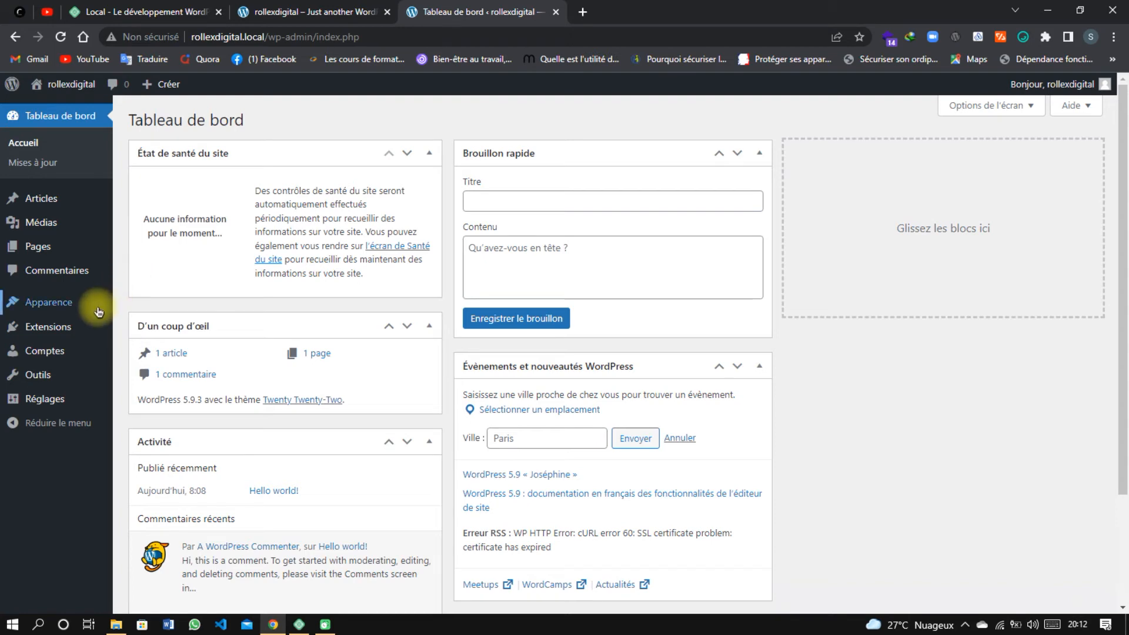
pyautogui.moveTo(87, 329)
pyautogui.click(87, 329)
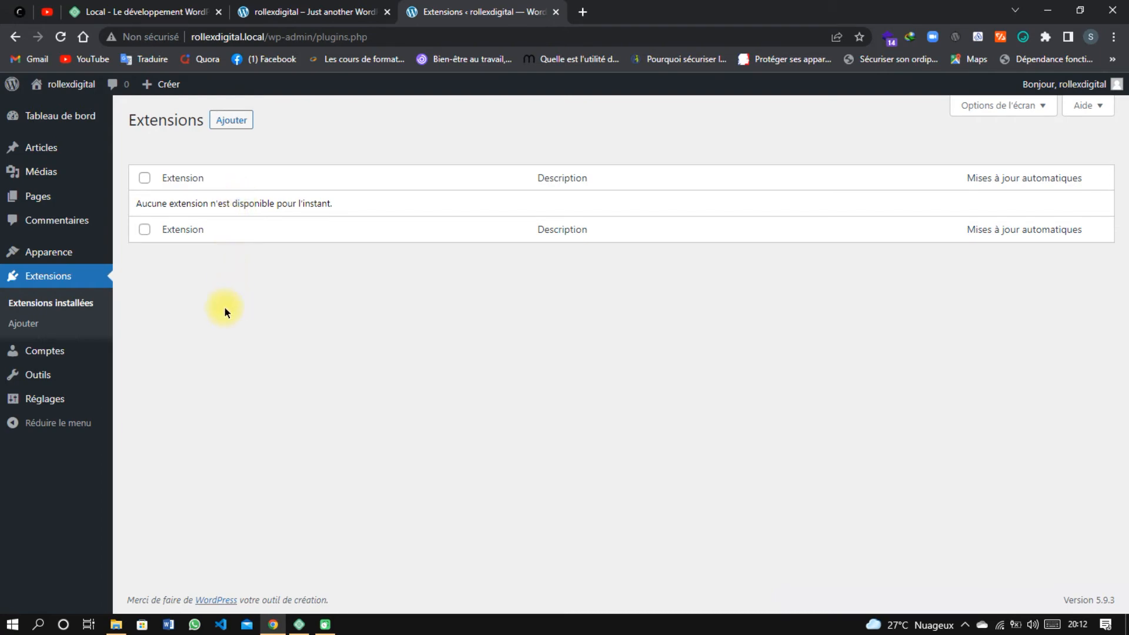
# - Open the installed themes and delete the Twenty Twenty theme from its details view
pyautogui.moveTo(81, 261)
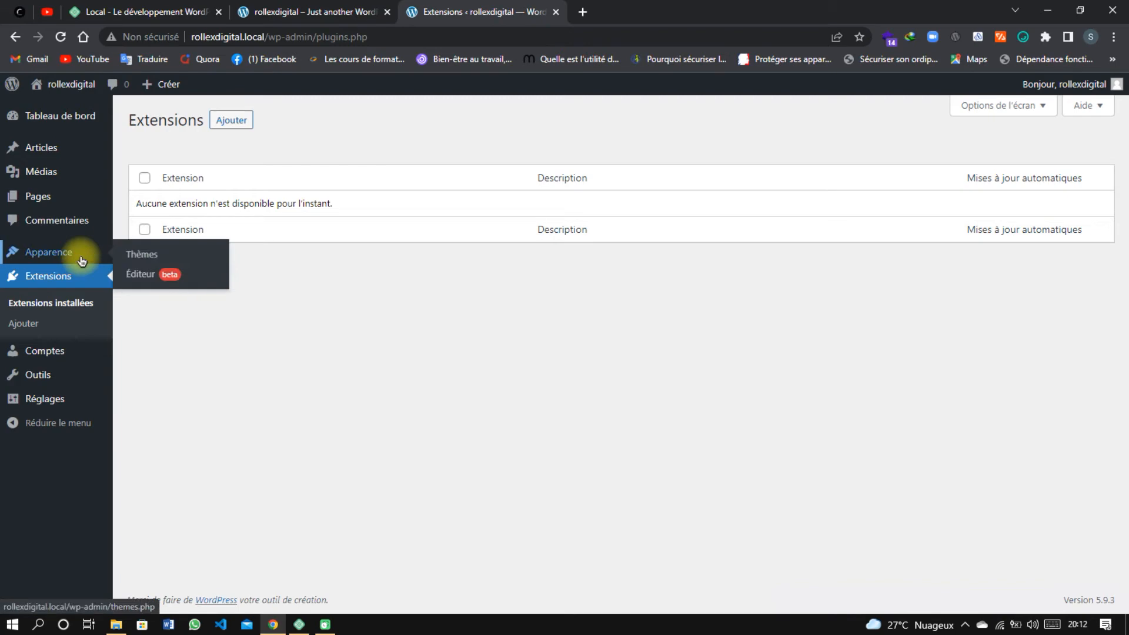
pyautogui.click(124, 256)
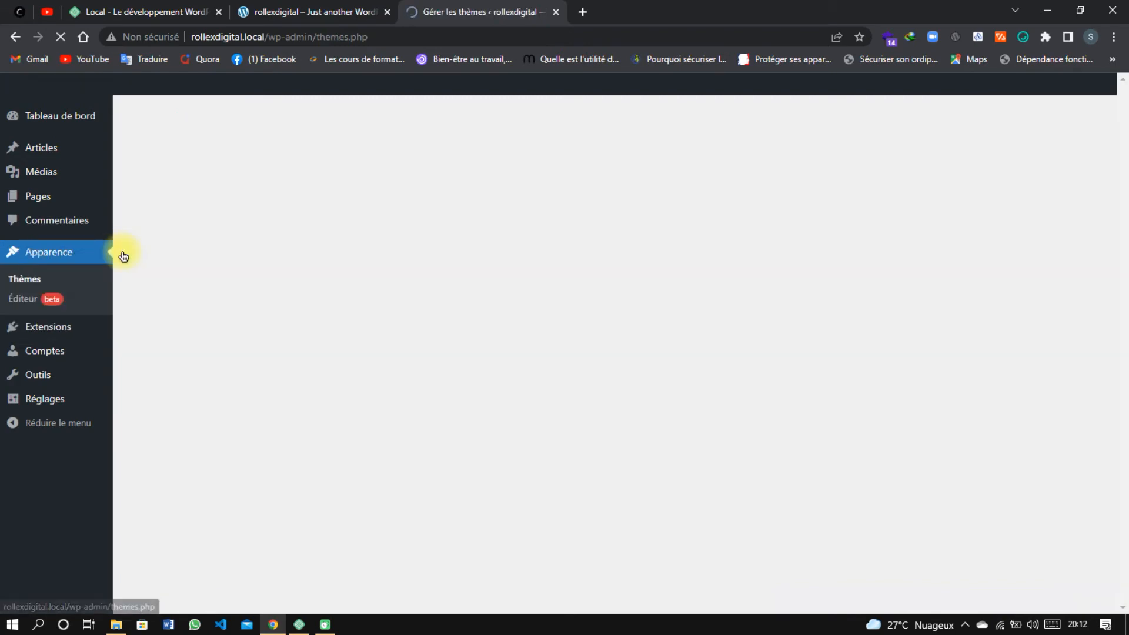
pyautogui.moveTo(612, 267)
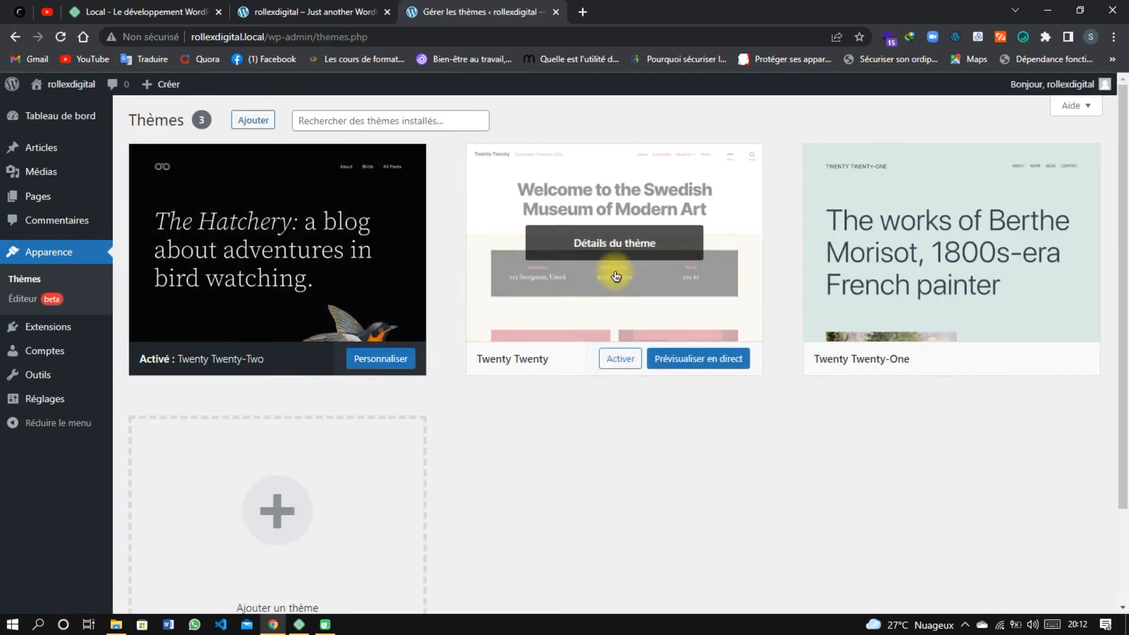
pyautogui.click(644, 244)
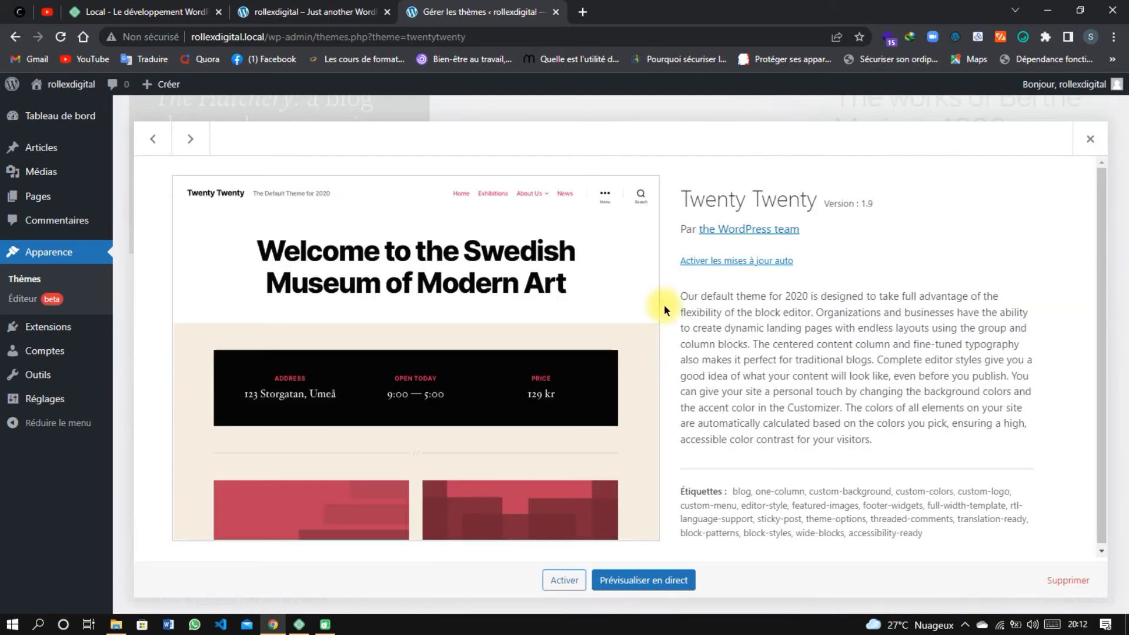
pyautogui.scroll(-1, 1068, 541)
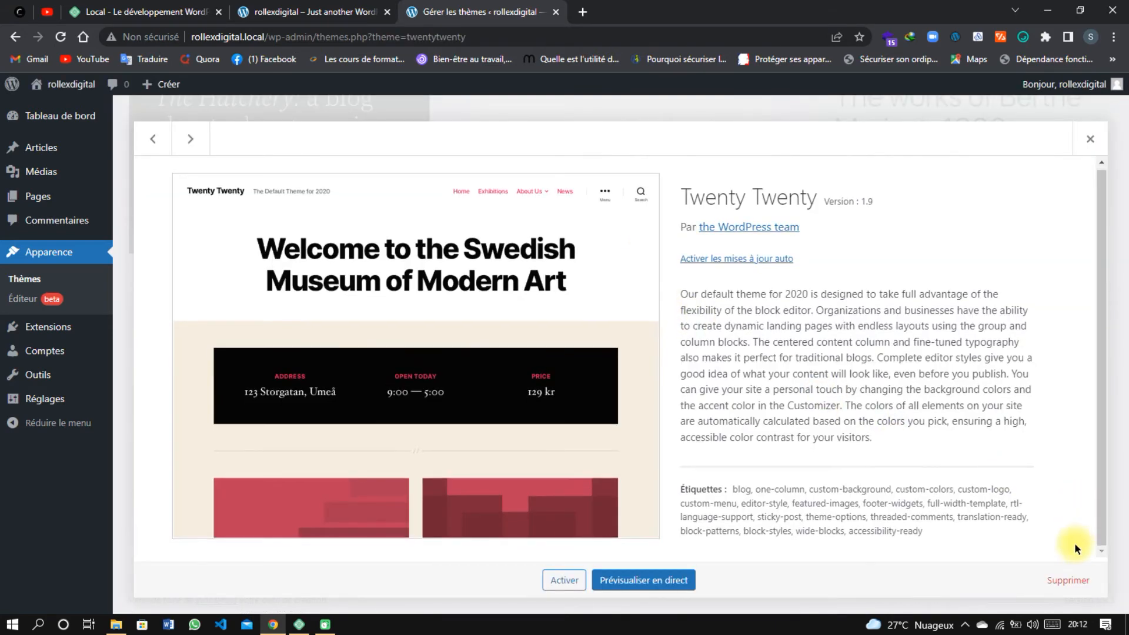
pyautogui.click(1076, 579)
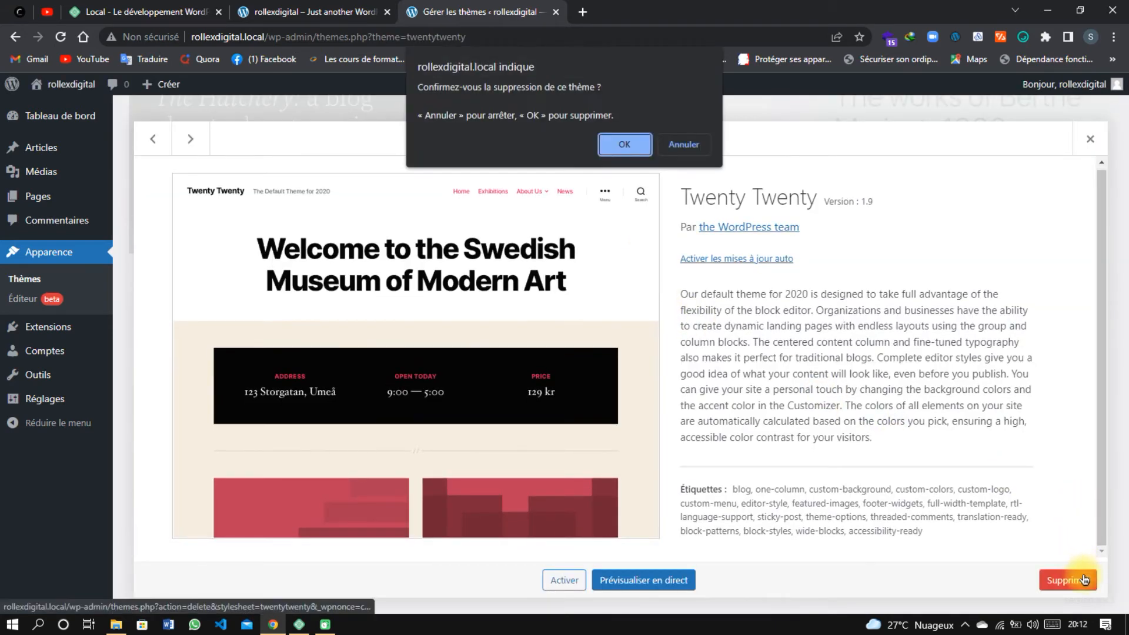
pyautogui.click(636, 151)
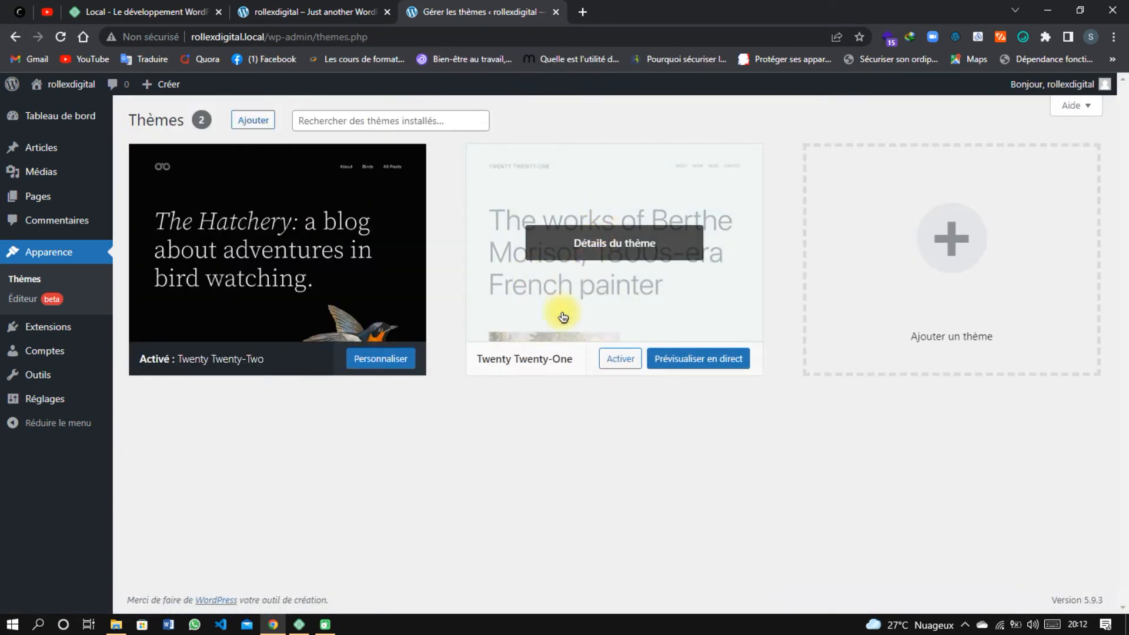
# - Delete the Twenty Twenty-One theme from the site
pyautogui.click(606, 248)
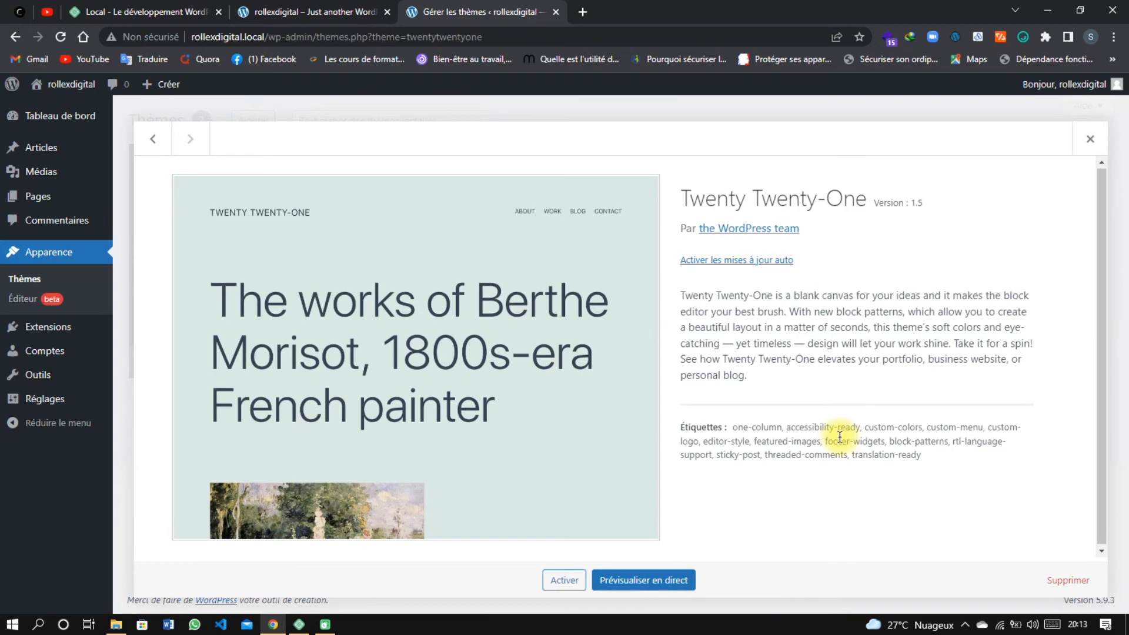
pyautogui.click(1062, 582)
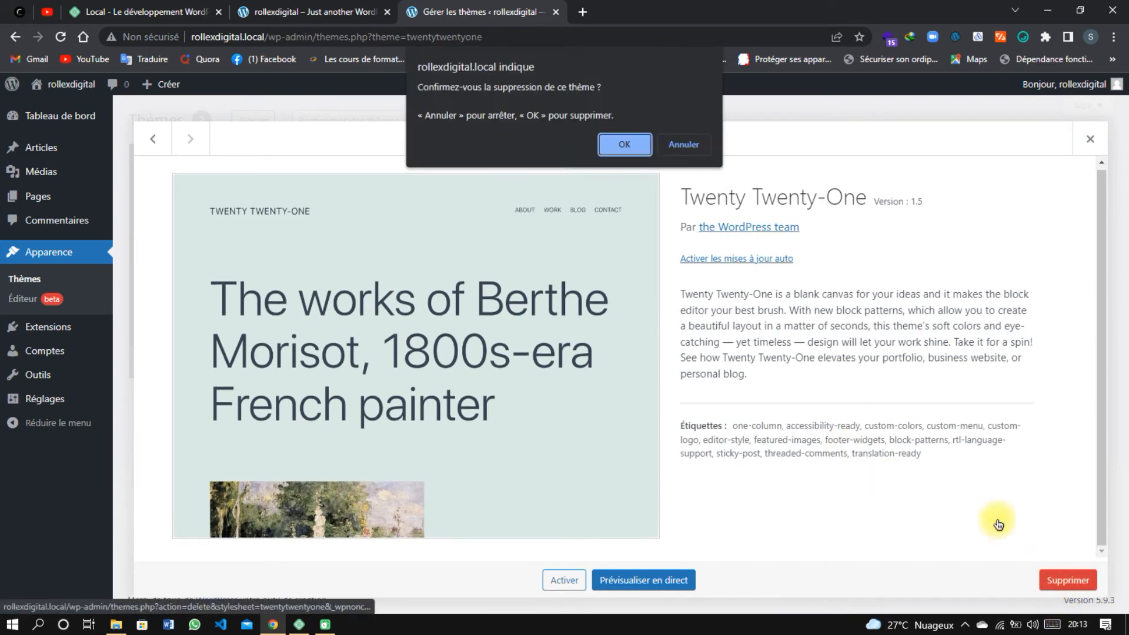
pyautogui.click(646, 147)
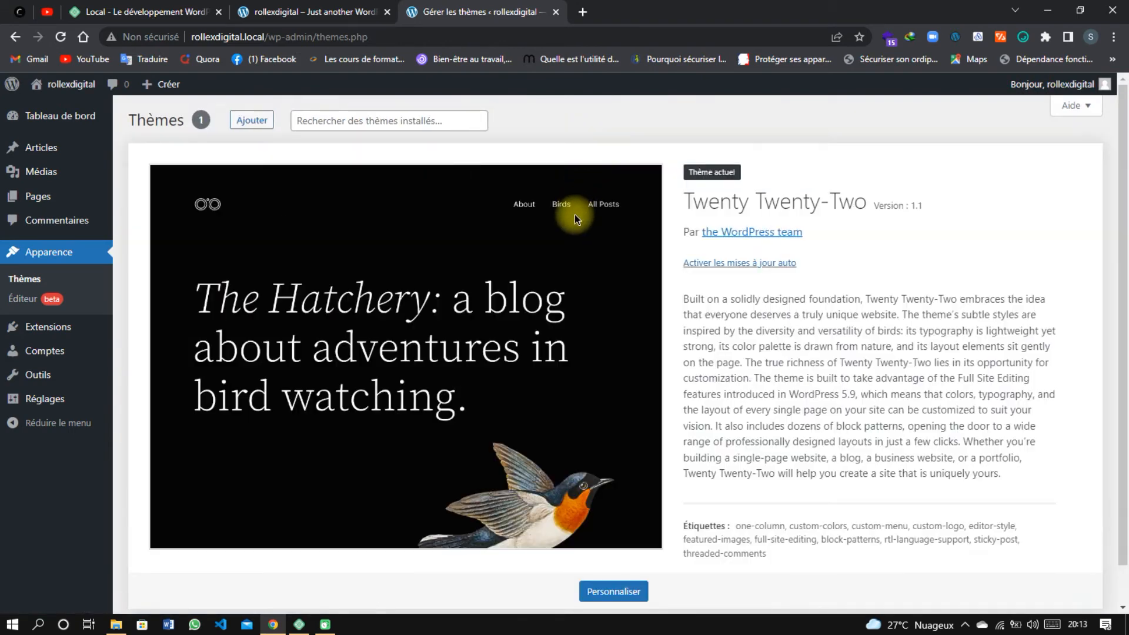
# - Search the theme directory for kadence, then install and activate the Kadence theme
pyautogui.click(253, 122)
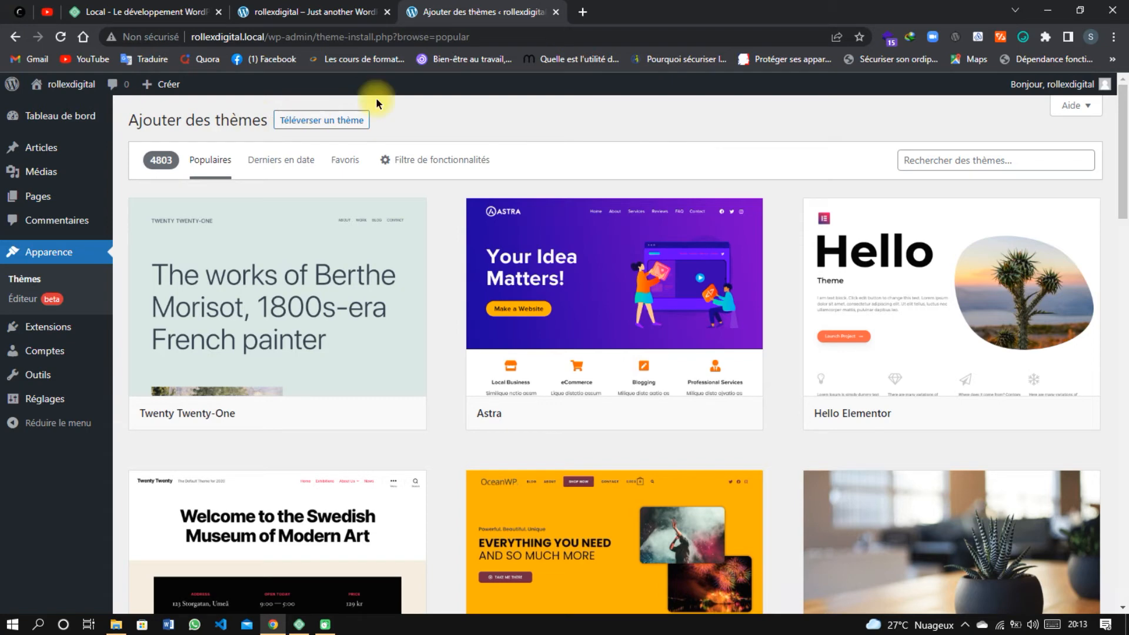
pyautogui.click(927, 155)
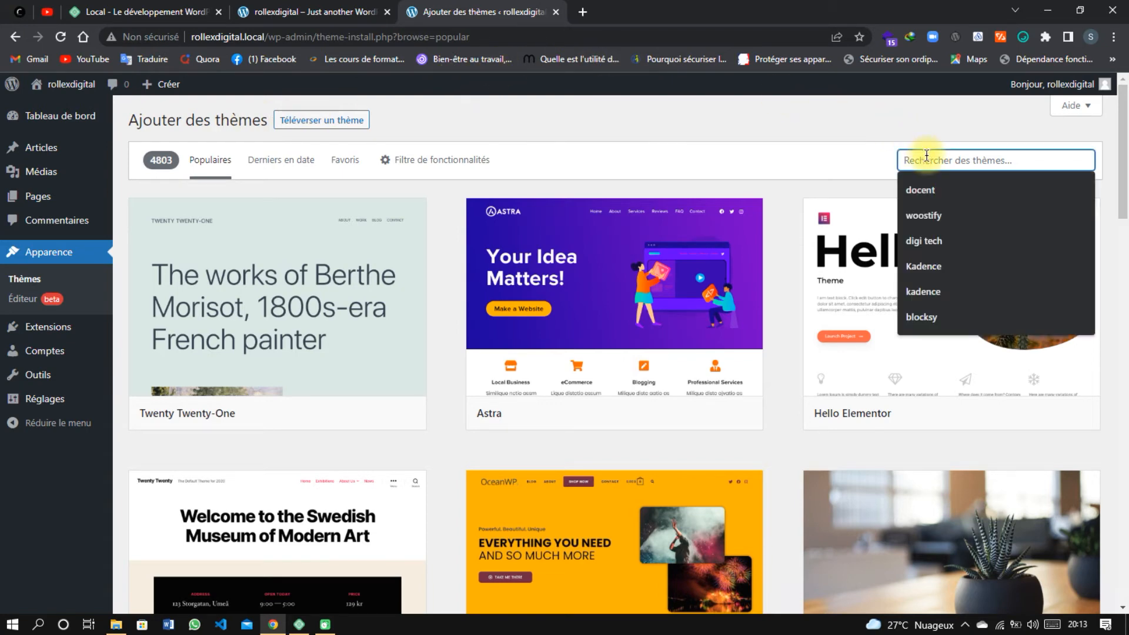
pyautogui.write('kadence')
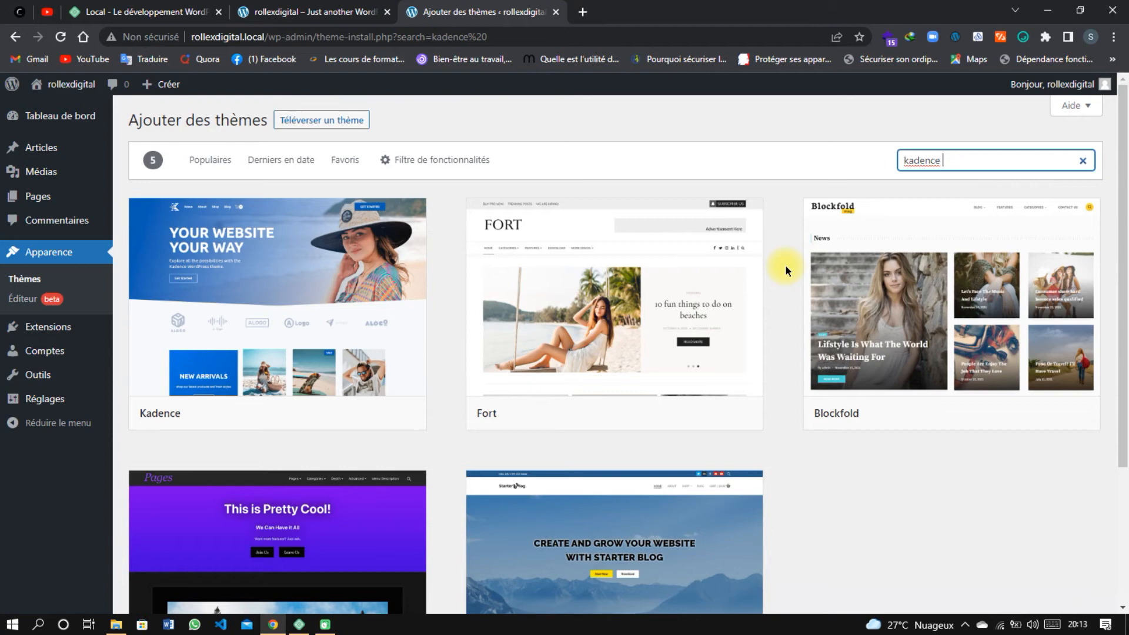
pyautogui.moveTo(402, 415)
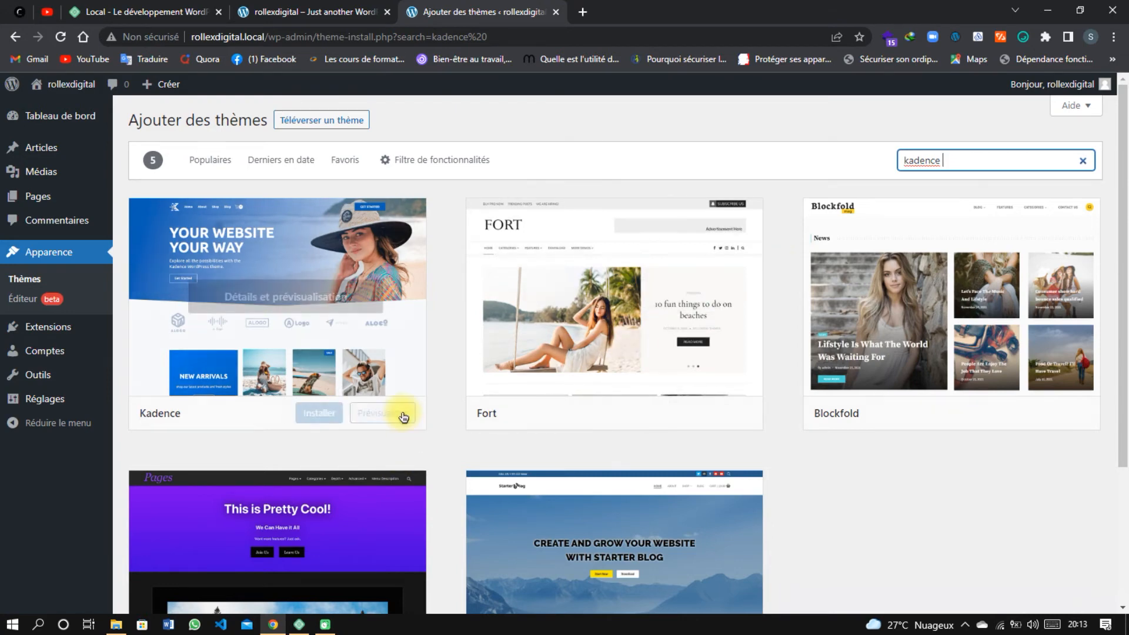
pyautogui.click(339, 414)
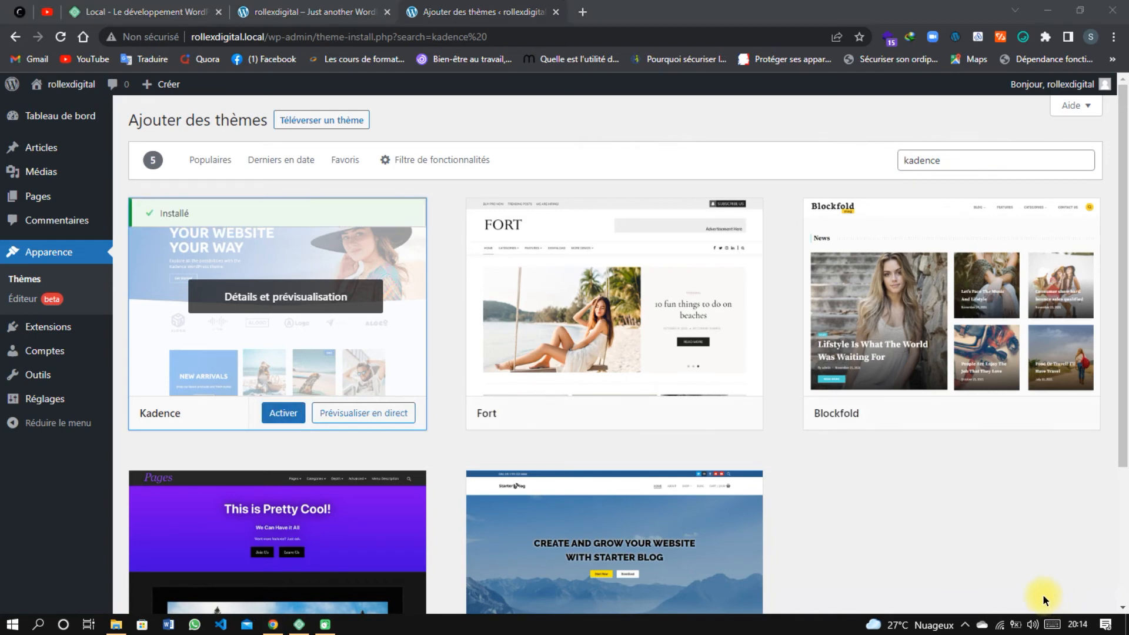
pyautogui.click(288, 419)
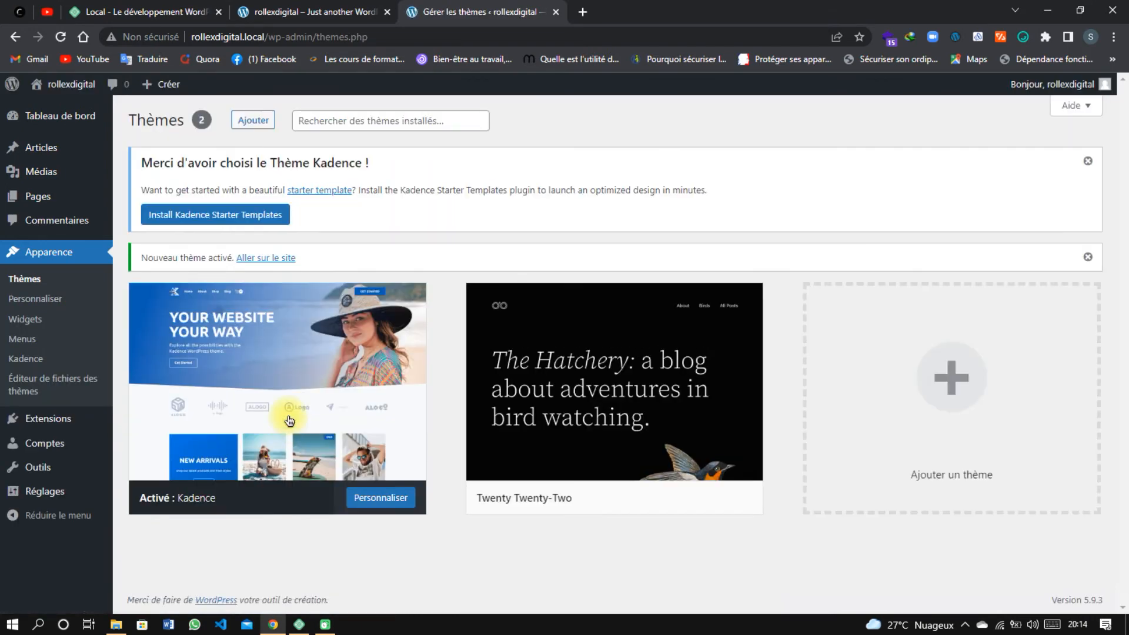
# - Delete the Twenty Twenty-Two theme from its details view and accept the removal
pyautogui.click(618, 382)
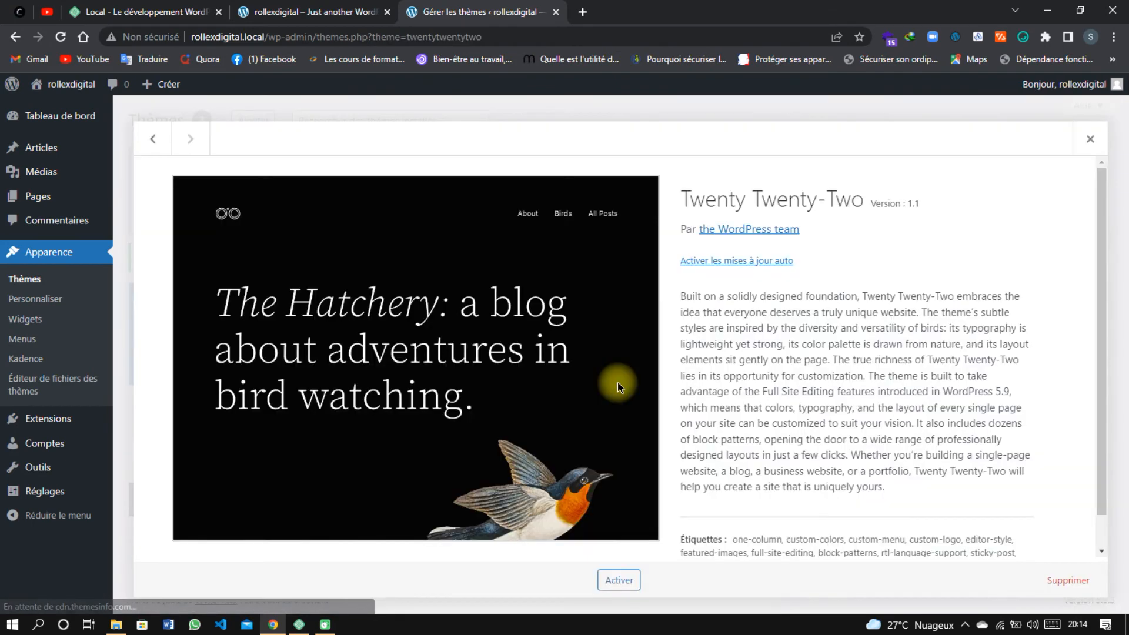
pyautogui.click(1056, 580)
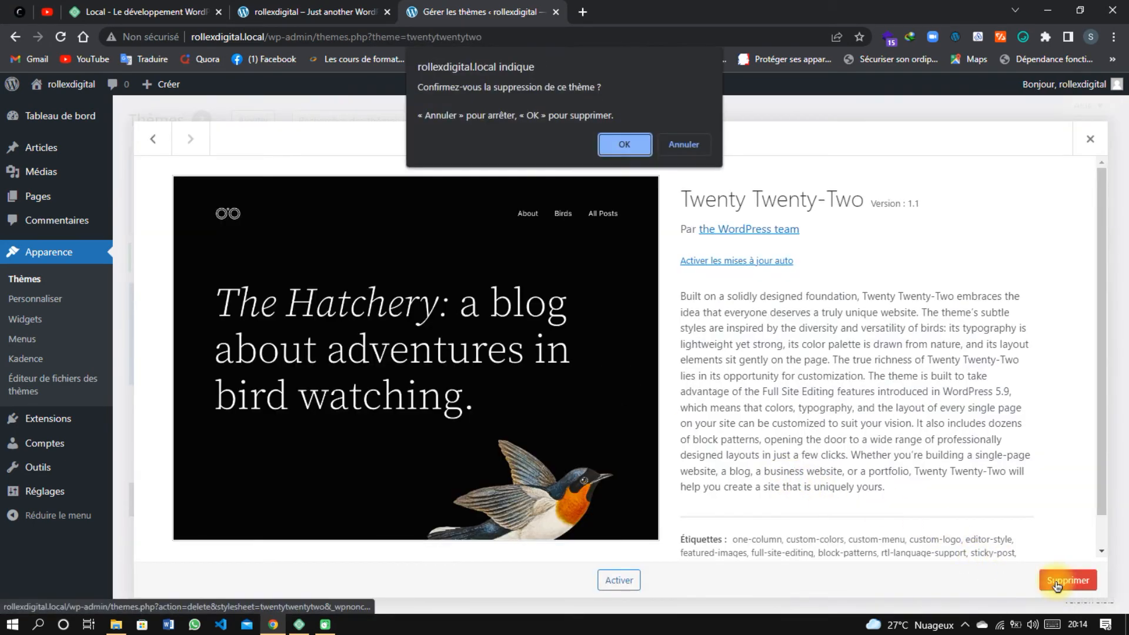
pyautogui.click(612, 141)
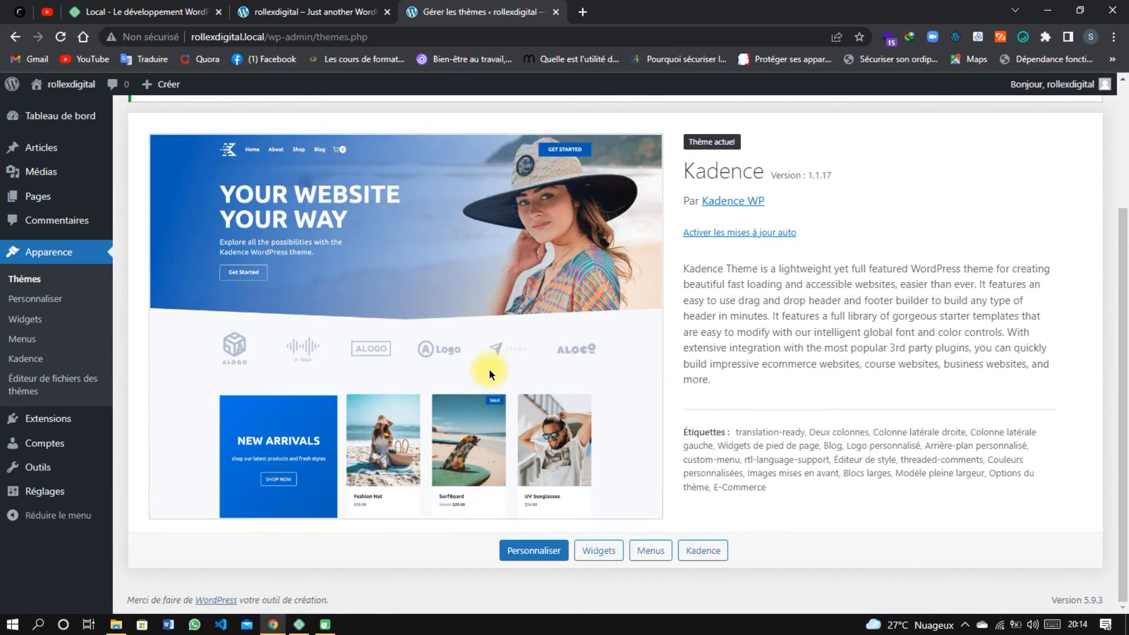
# - Install the Kadence Starter Templates plugin and open the Single Product template from its Gutenberg gallery
pyautogui.scroll(3, 470, 259)
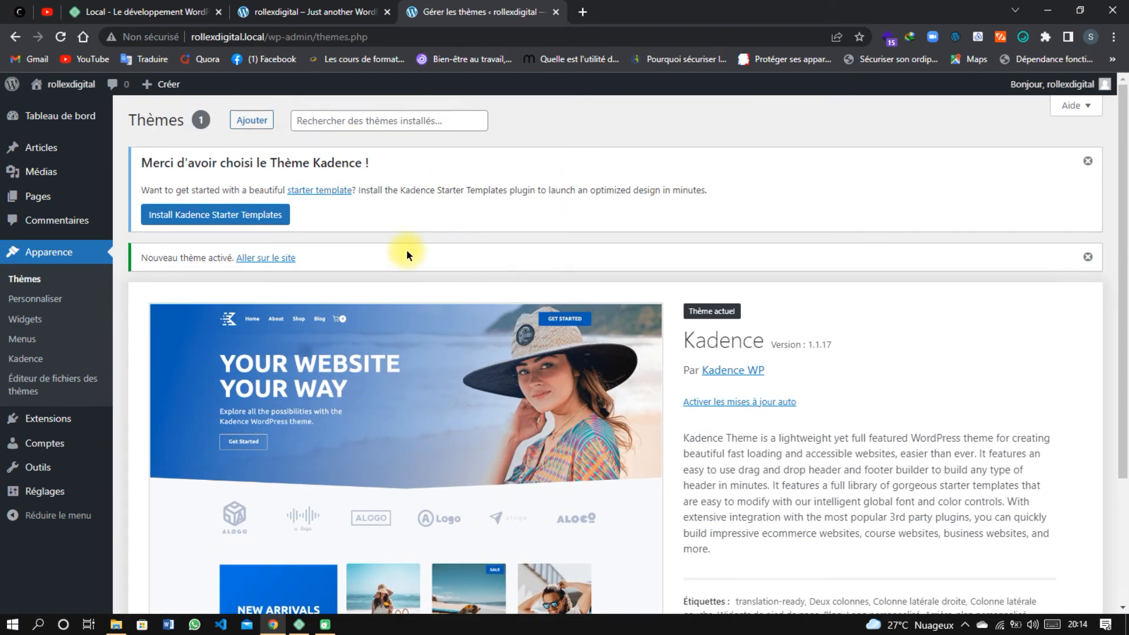
pyautogui.click(266, 211)
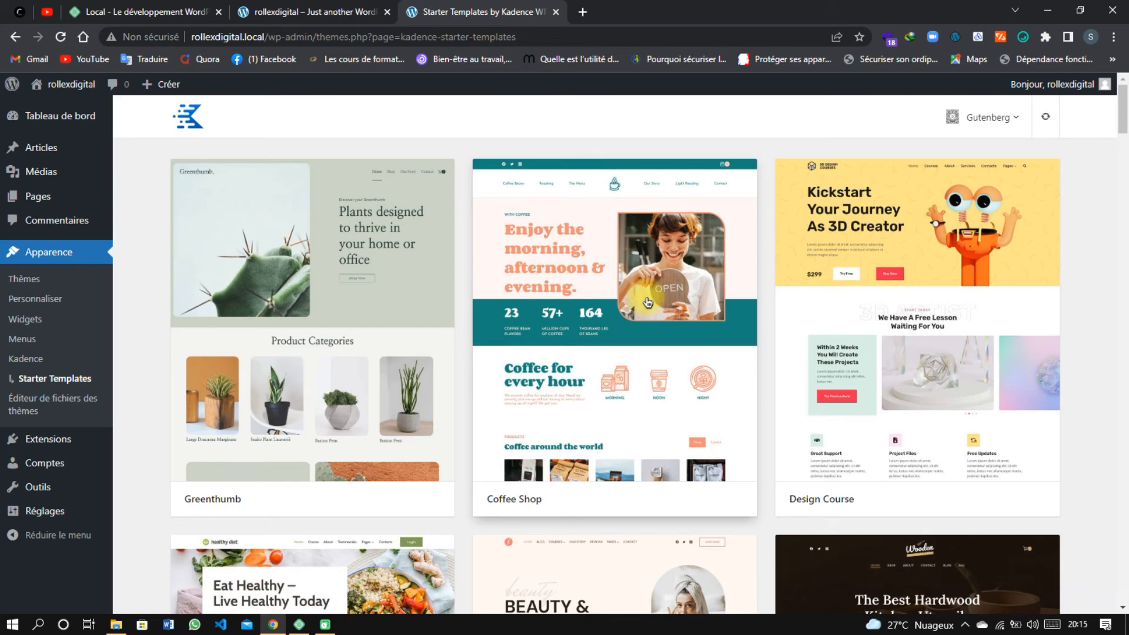
pyautogui.scroll(-10, 648, 302)
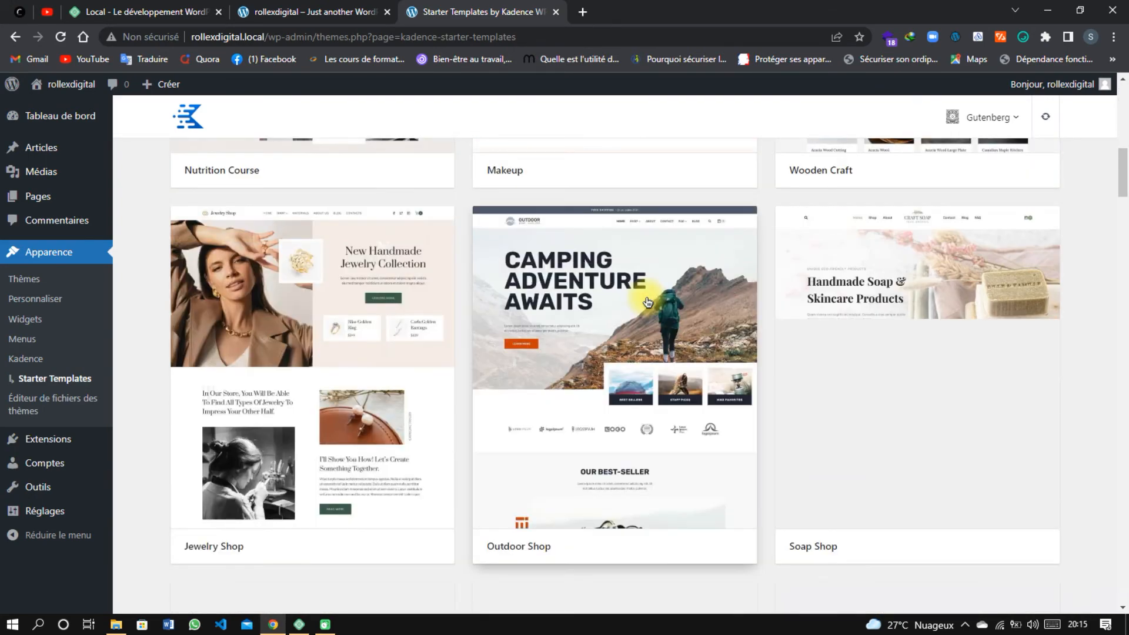
pyautogui.scroll(-5, 647, 302)
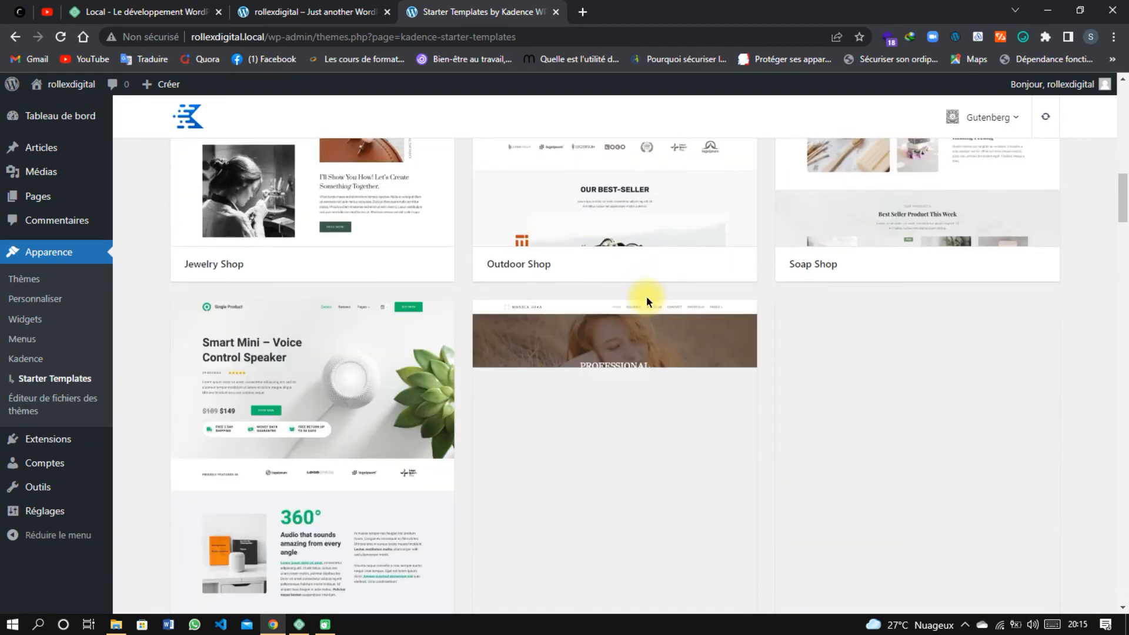
pyautogui.scroll(-4, 647, 301)
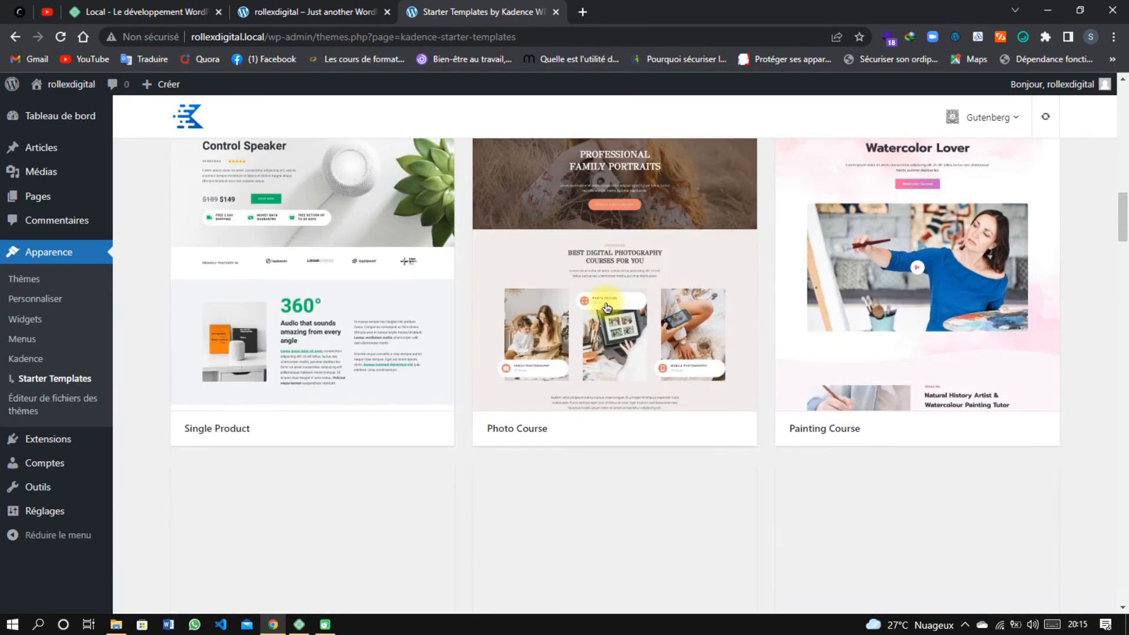
pyautogui.scroll(3, 397, 310)
pyautogui.click(397, 313)
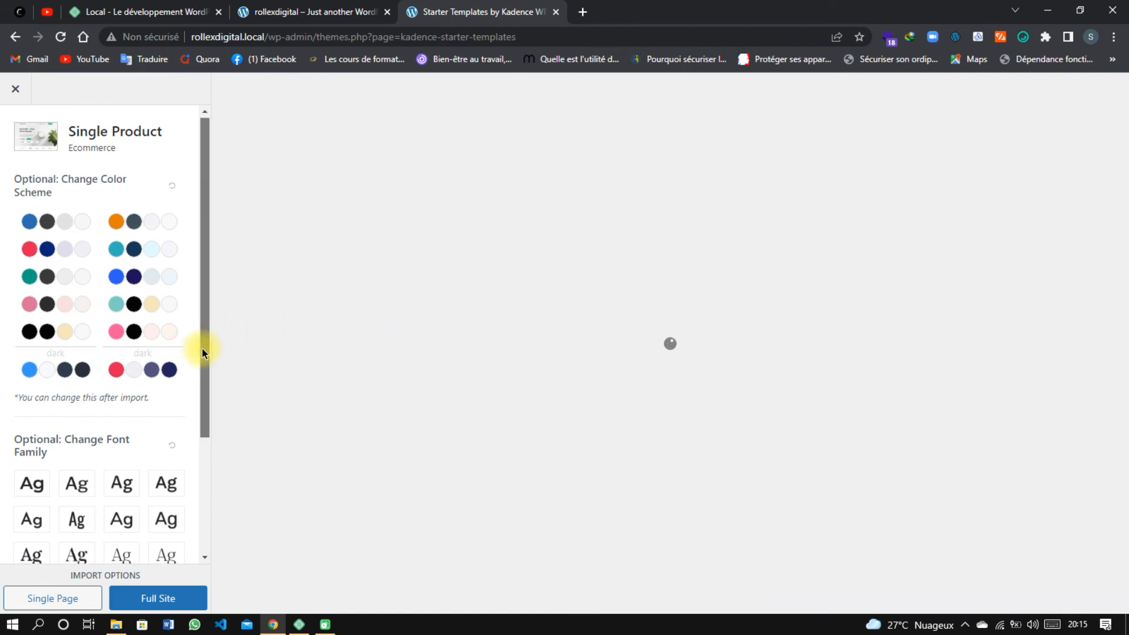
# - Examine the Single Product template's preview, colour schemes, font families and required plugins
pyautogui.scroll(-1, 189, 368)
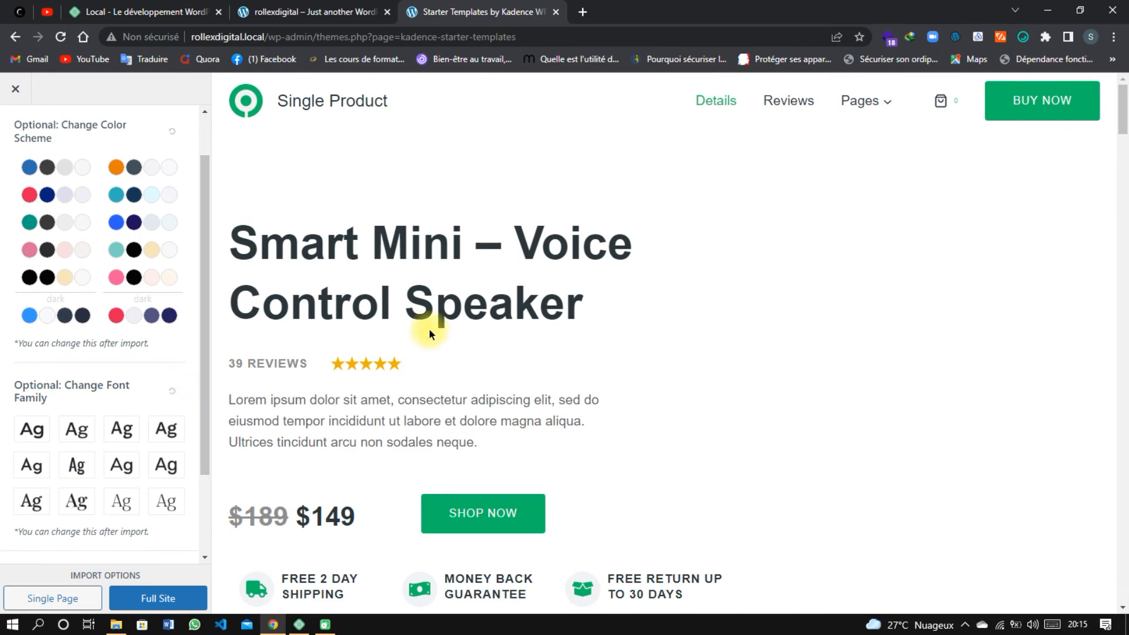
pyautogui.scroll(-8, 429, 328)
pyautogui.scroll(-7, 429, 326)
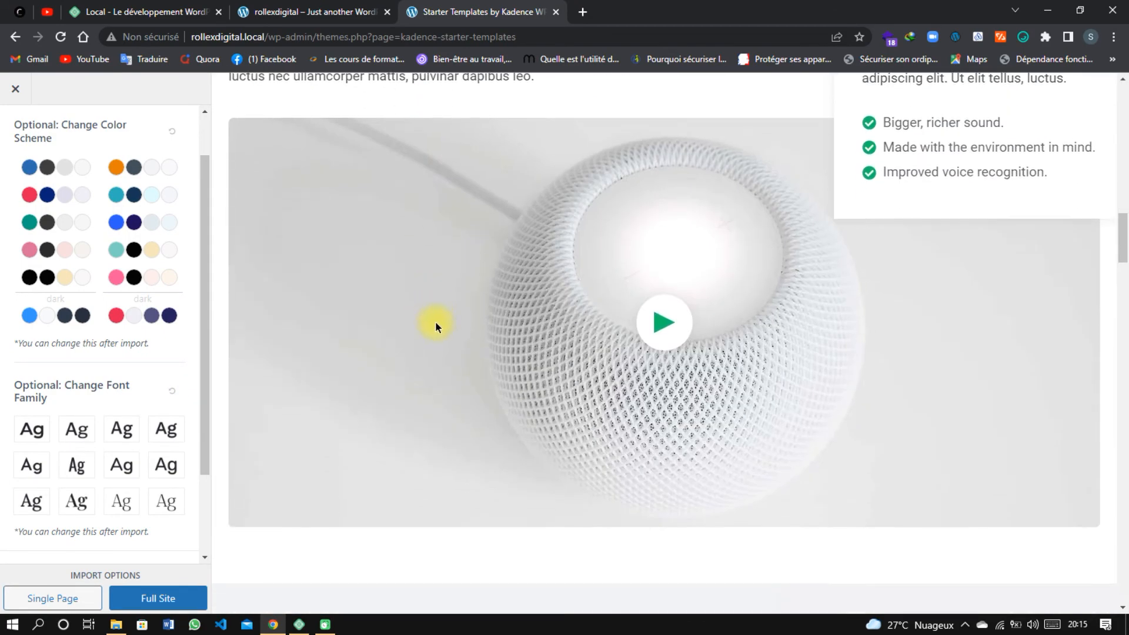
pyautogui.click(129, 171)
pyautogui.scroll(8, 241, 214)
pyautogui.scroll(6, 244, 214)
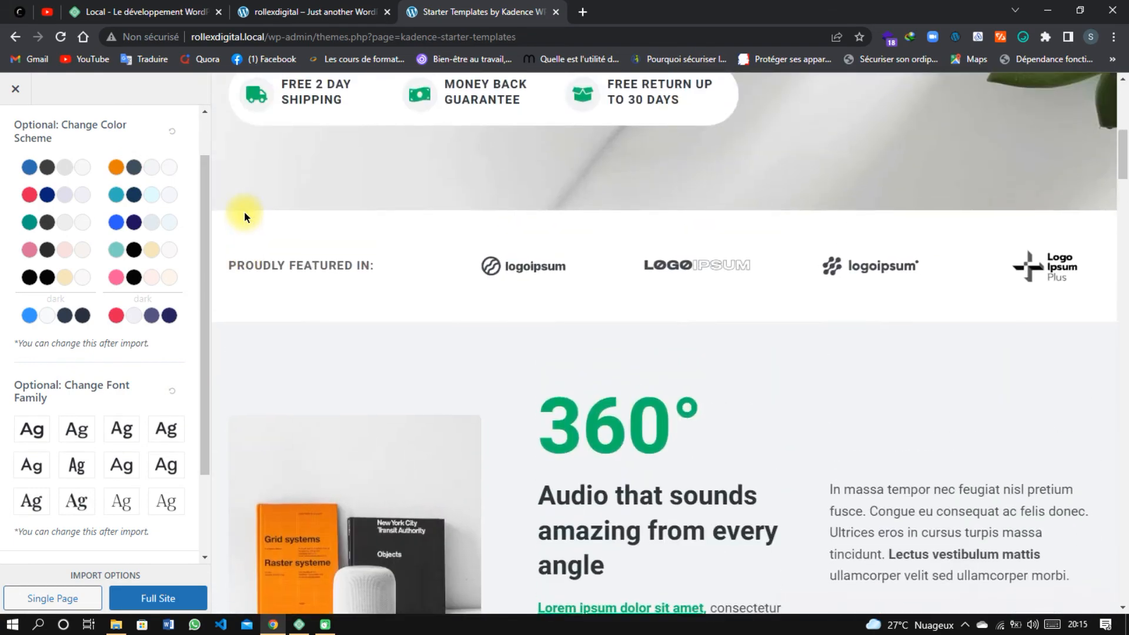
pyautogui.scroll(-2, 133, 364)
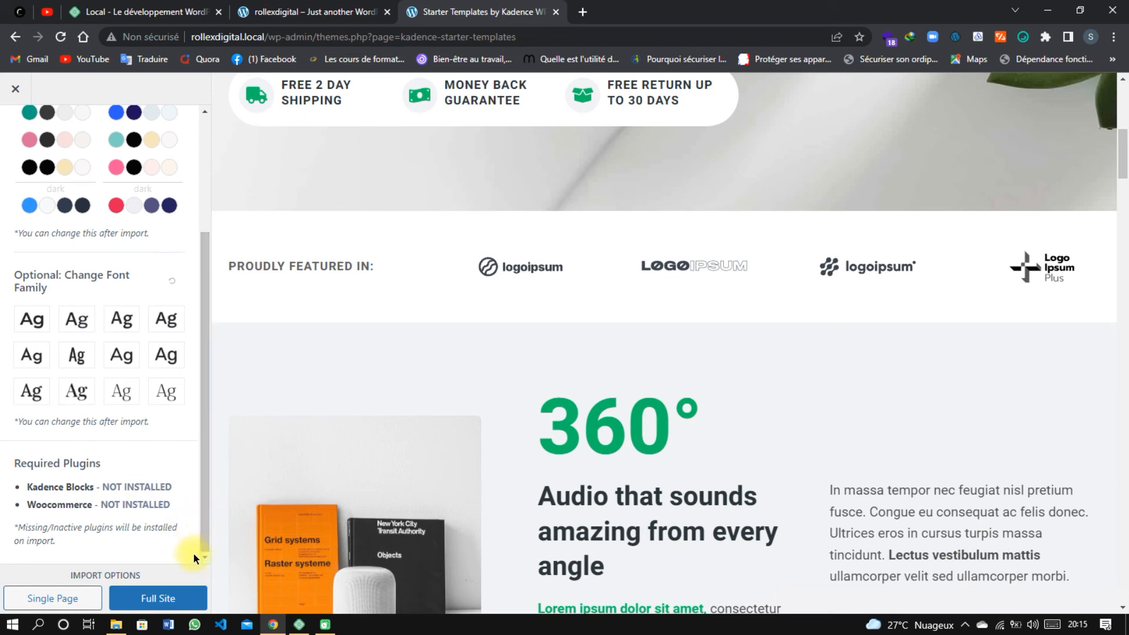
# - Import the Single Product template as a full site, accepting the privacy policy but skipping the newsletter subscription
pyautogui.click(188, 607)
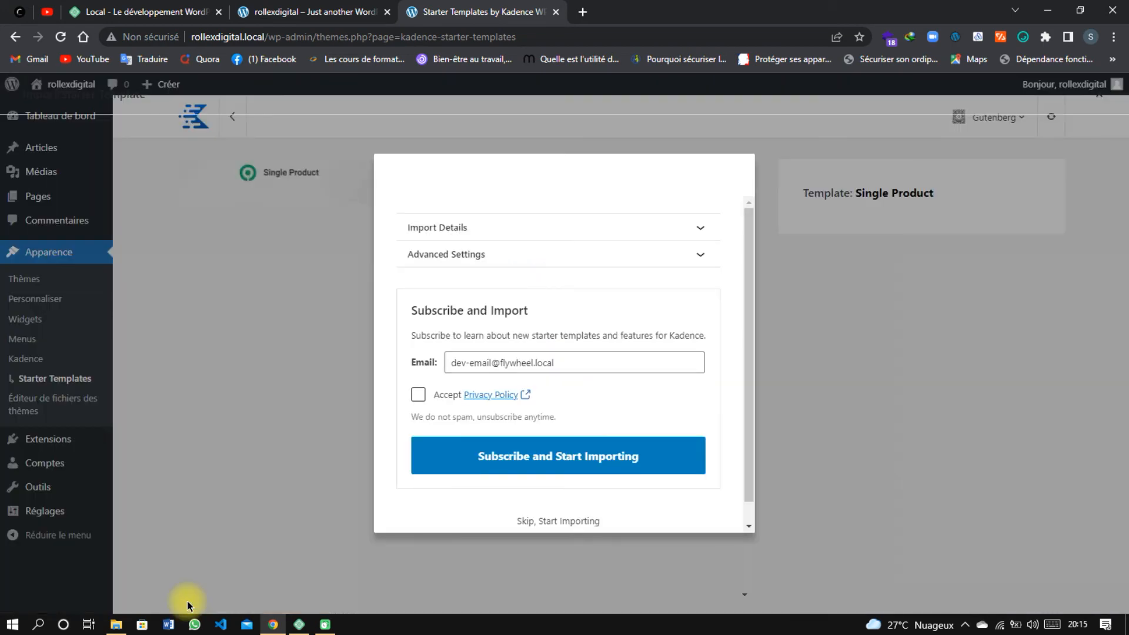
pyautogui.click(532, 230)
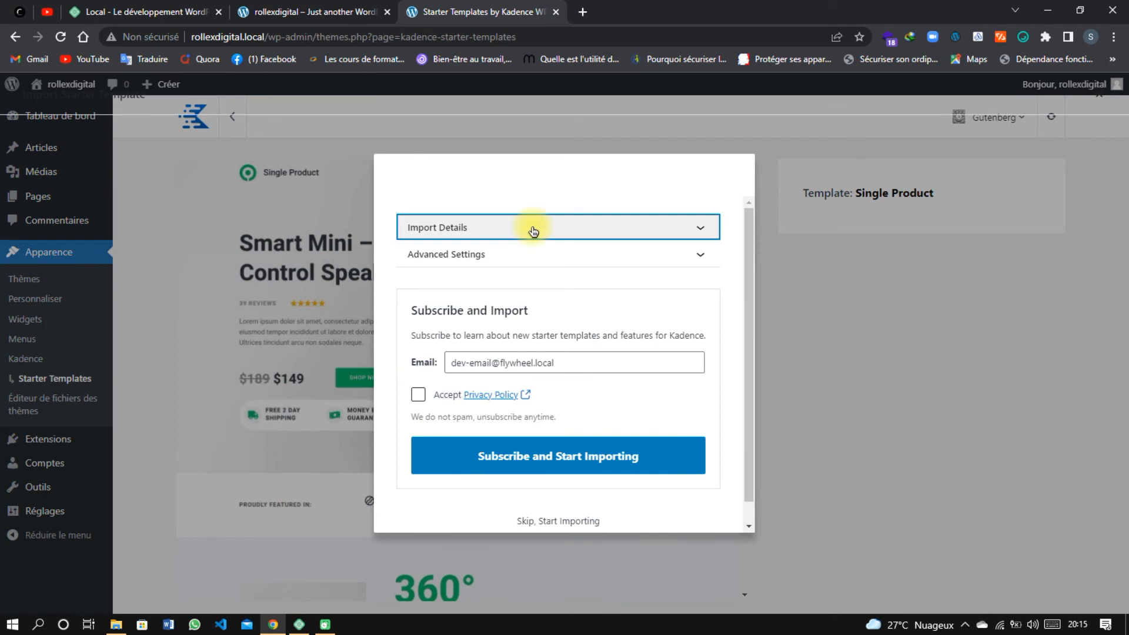
pyautogui.click(532, 229)
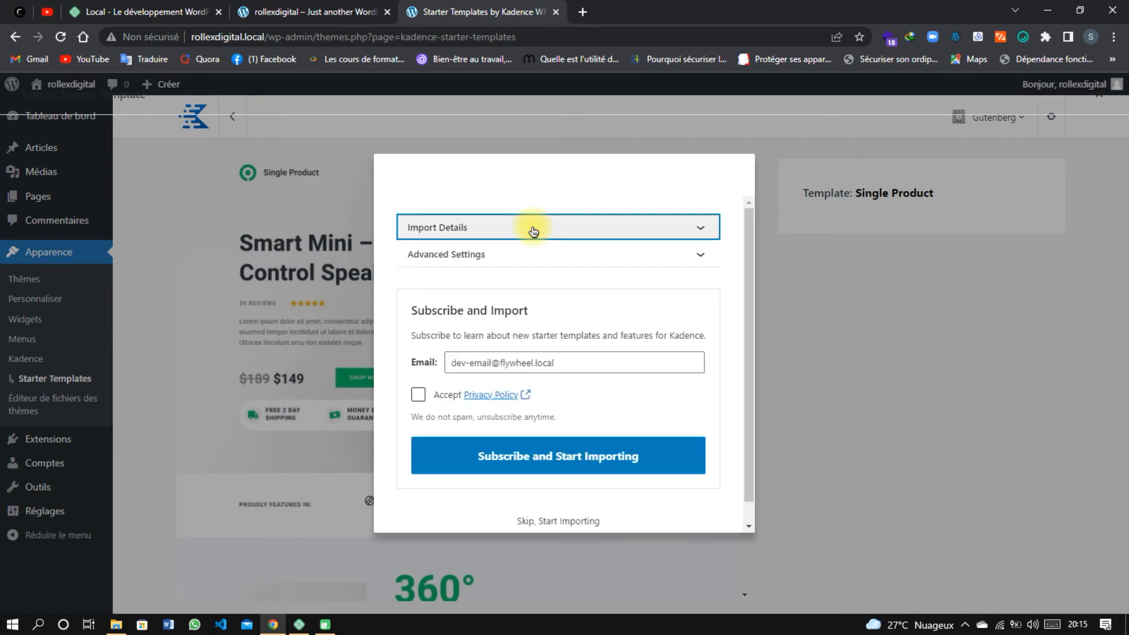
pyautogui.click(538, 263)
pyautogui.click(537, 263)
pyautogui.click(419, 395)
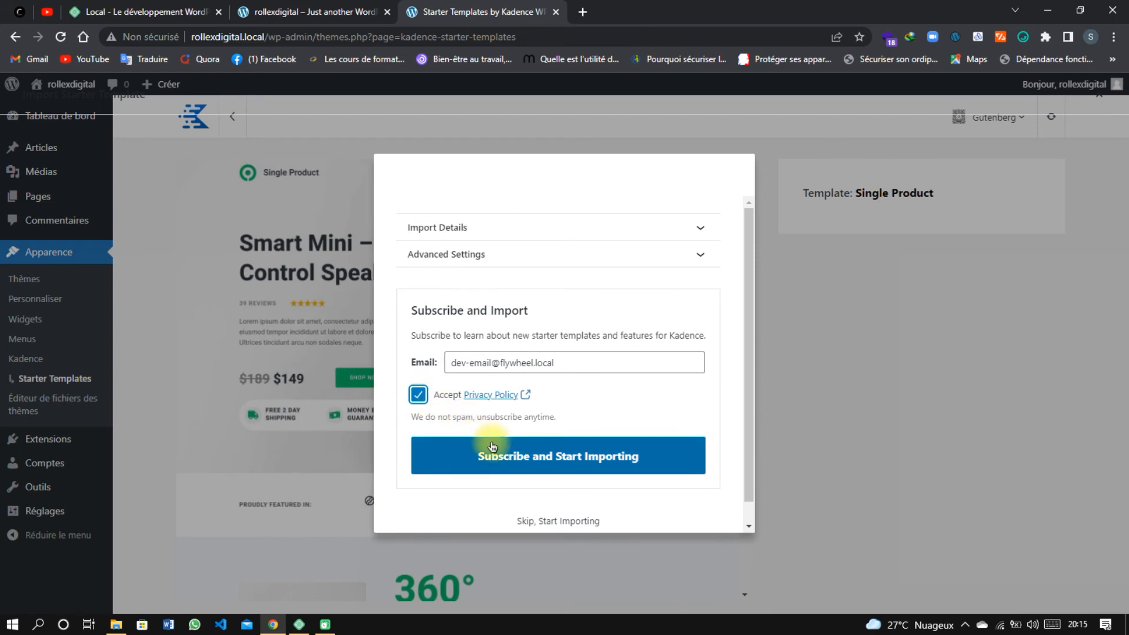
pyautogui.click(545, 521)
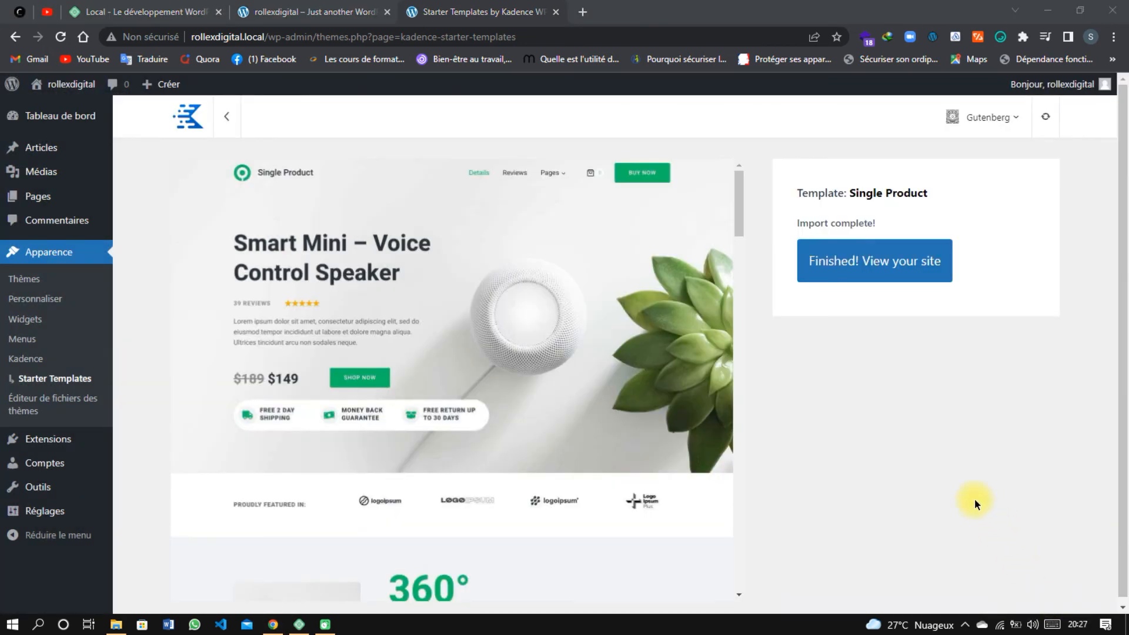
# - Open the imported site and look through its home page sections from the hero down to the footer
pyautogui.click(906, 270)
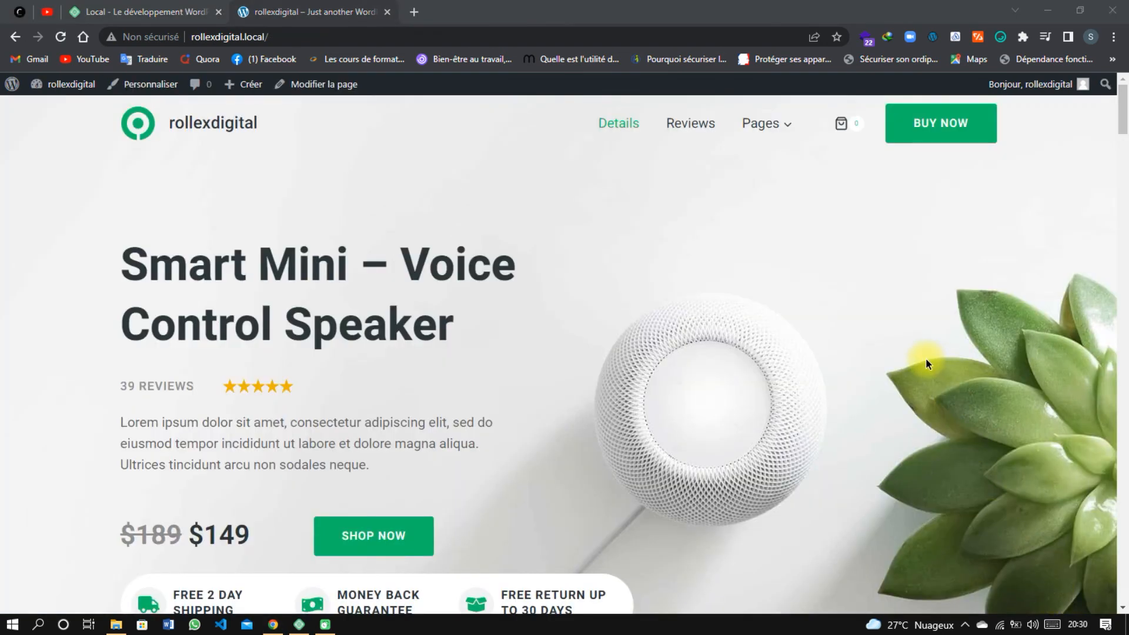
pyautogui.scroll(-10, 923, 360)
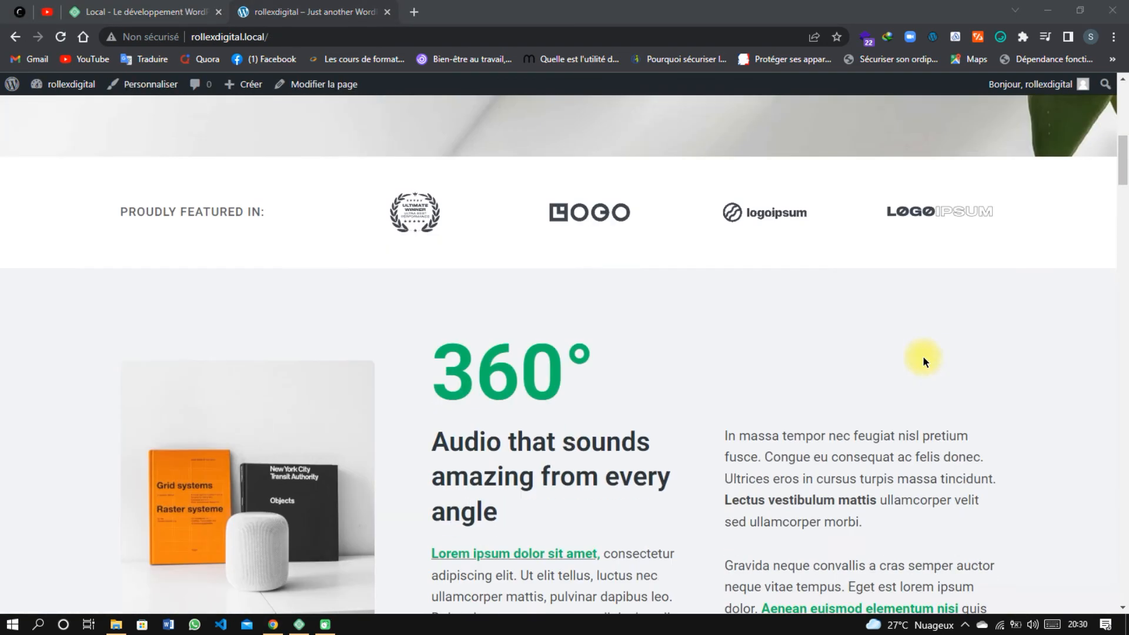
pyautogui.scroll(-15, 924, 360)
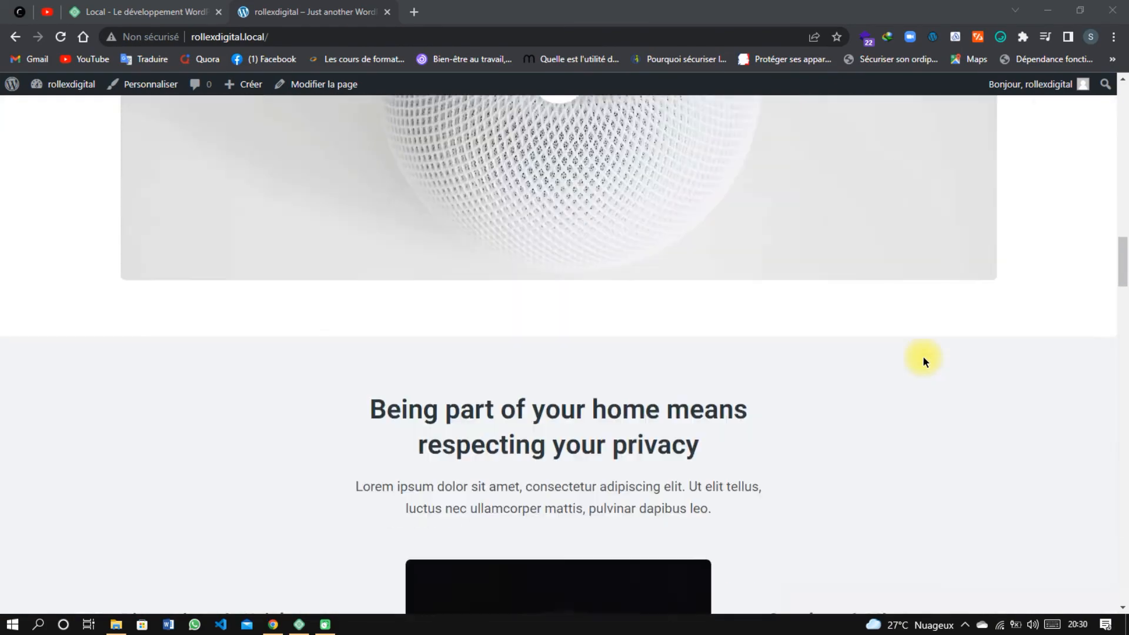
pyautogui.scroll(-15, 922, 359)
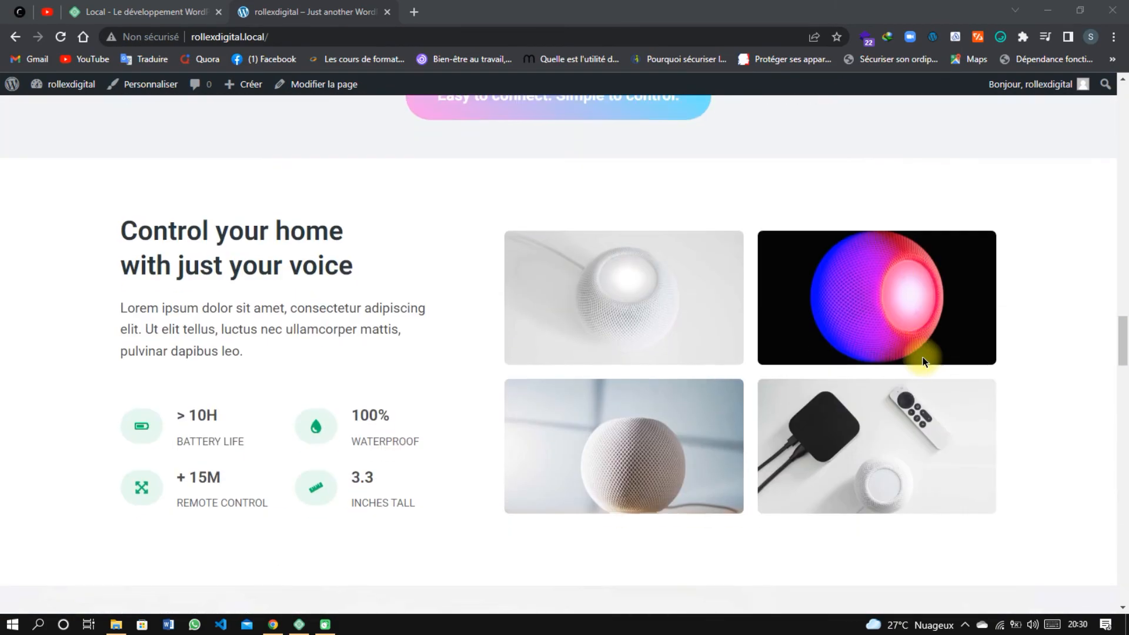
pyautogui.scroll(-15, 923, 357)
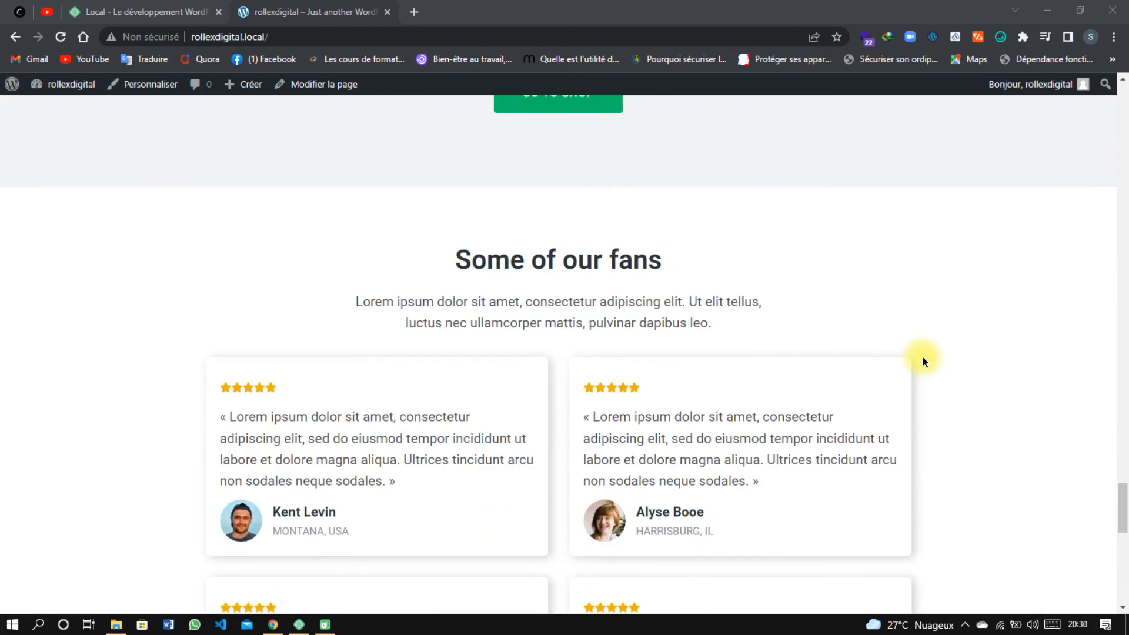
pyautogui.scroll(-3, 924, 360)
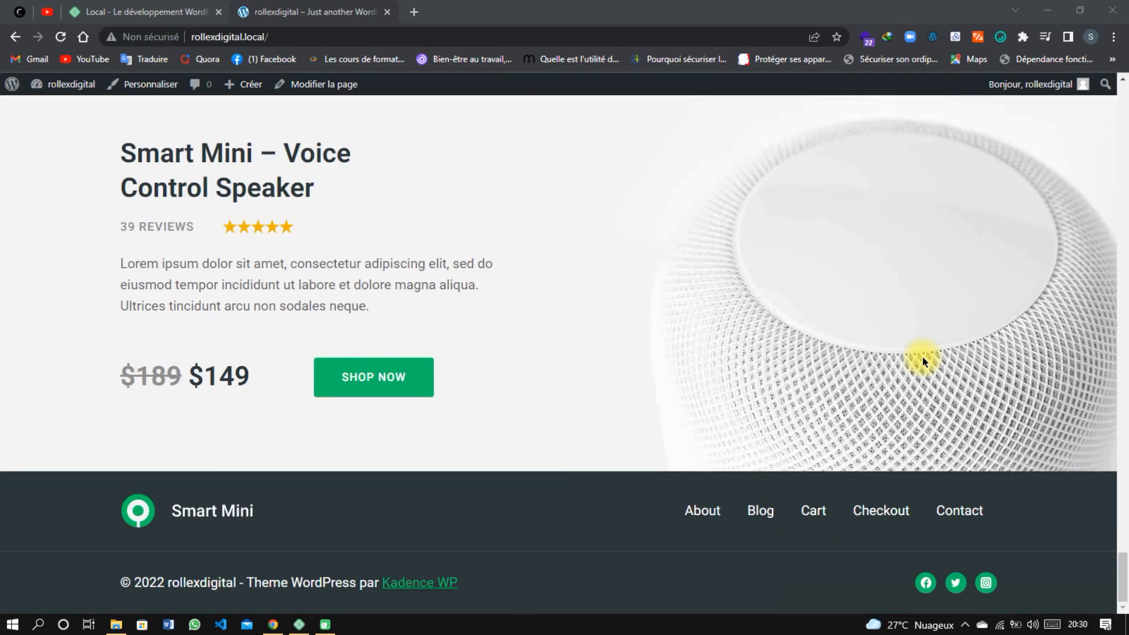
pyautogui.scroll(15, 922, 358)
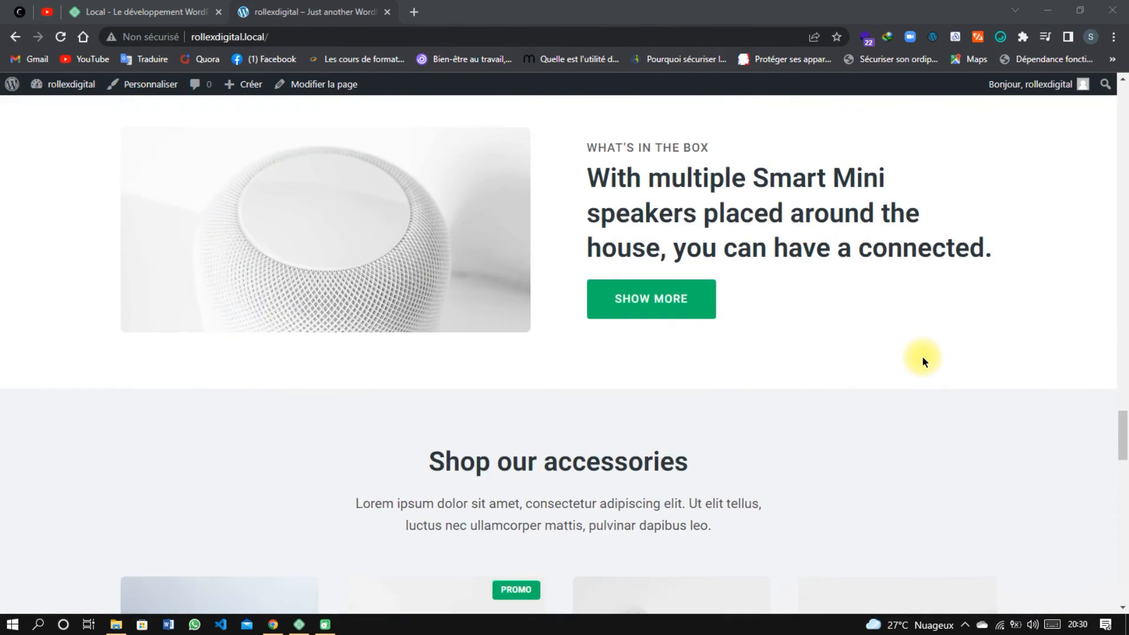
pyautogui.scroll(20, 922, 359)
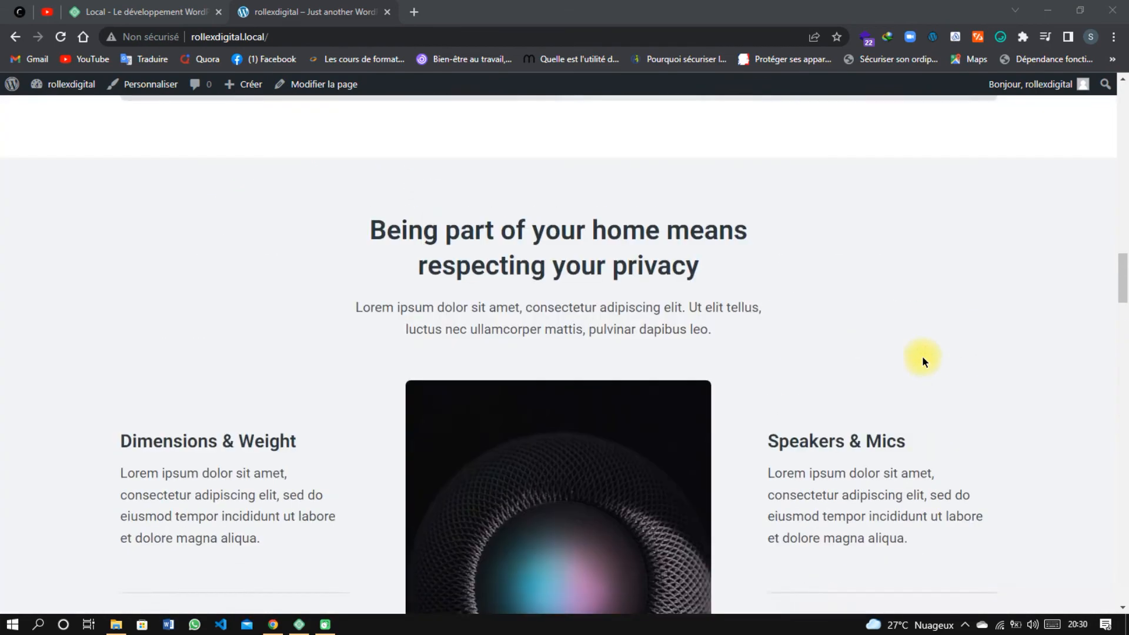
pyautogui.scroll(15, 923, 359)
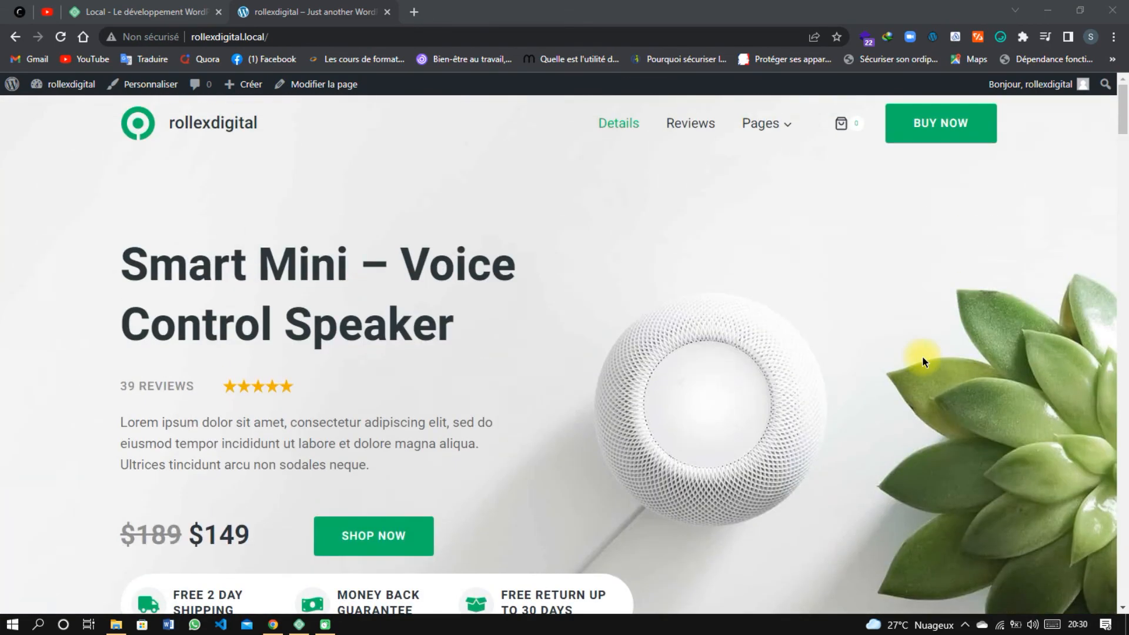
pyautogui.scroll(-1, 922, 355)
pyautogui.scroll(1, 922, 355)
pyautogui.scroll(-10, 410, 390)
pyautogui.scroll(4, 409, 391)
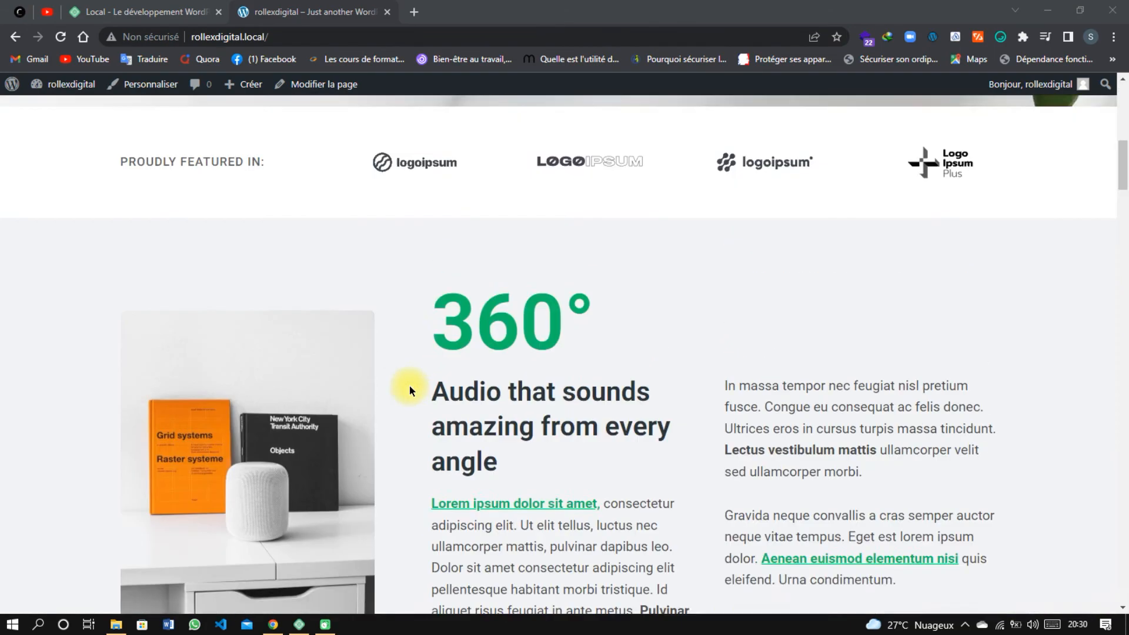
pyautogui.scroll(-20, 409, 390)
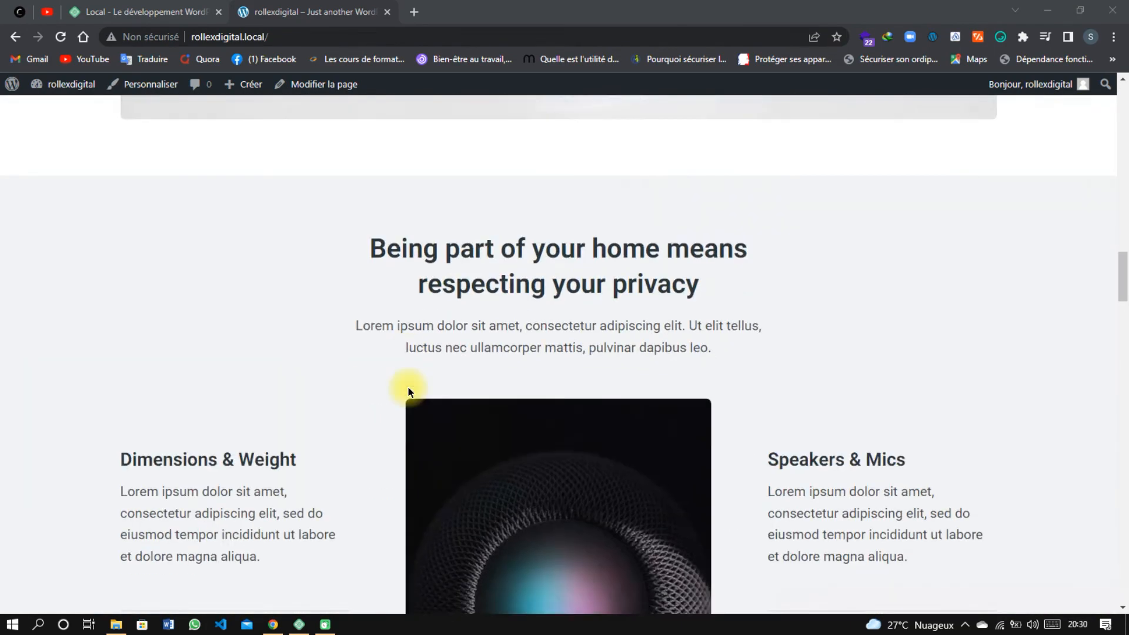
# - Look over the home page's shop products, fan testimonials and speaker feature sections once more, ending back at the hero
pyautogui.scroll(-20, 409, 390)
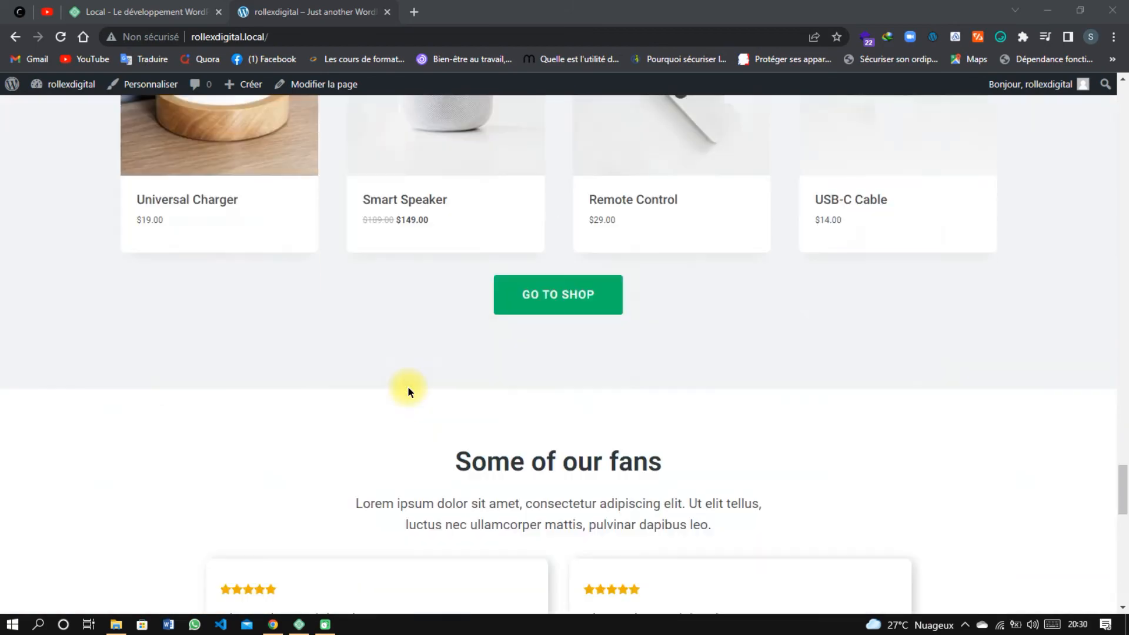
pyautogui.scroll(-10, 409, 390)
pyautogui.scroll(13, 409, 390)
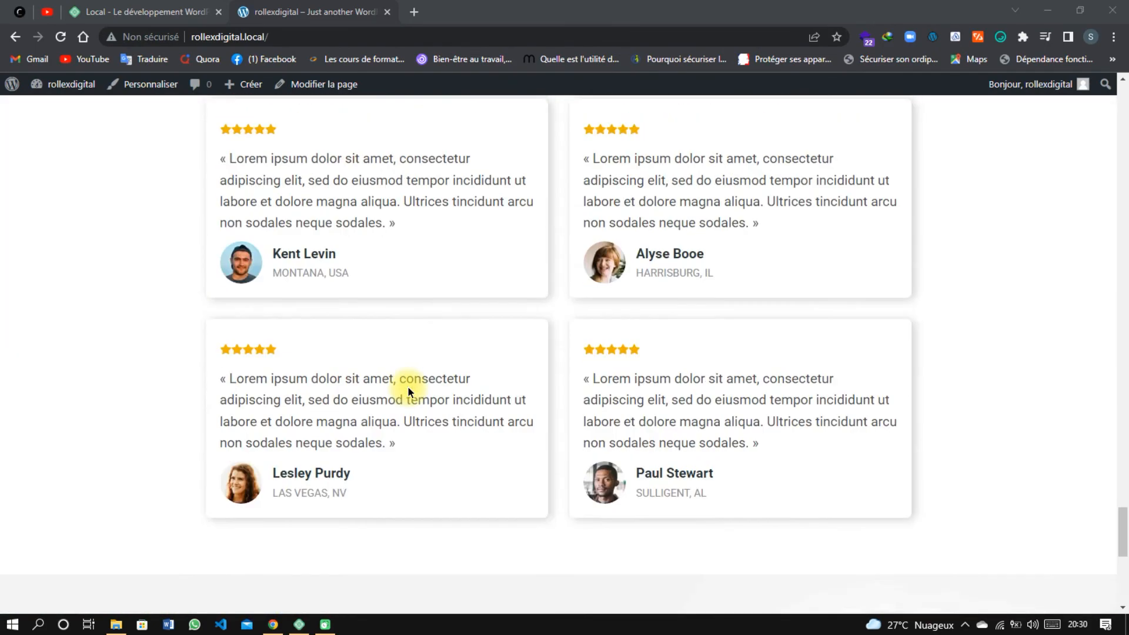
pyautogui.scroll(15, 409, 390)
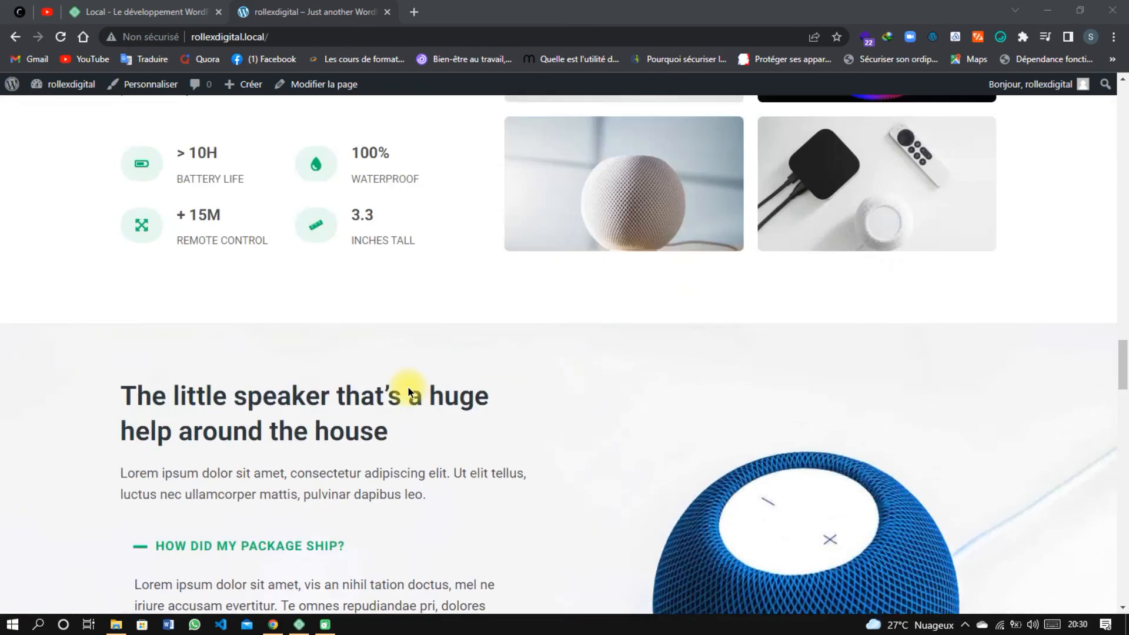
pyautogui.scroll(15, 409, 391)
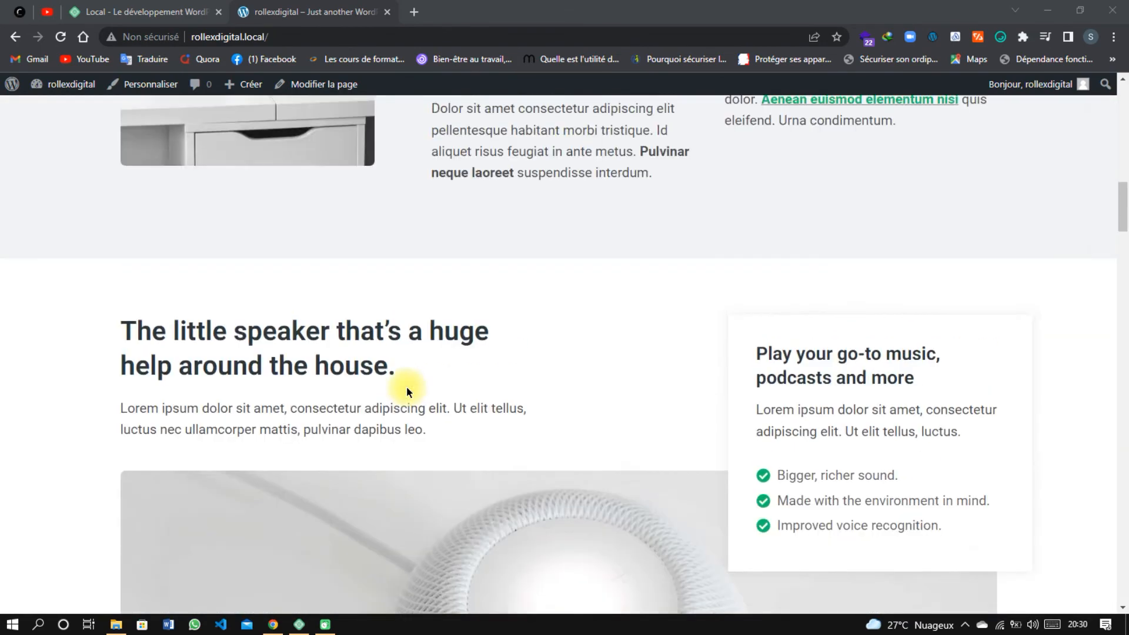
pyautogui.scroll(6, 407, 387)
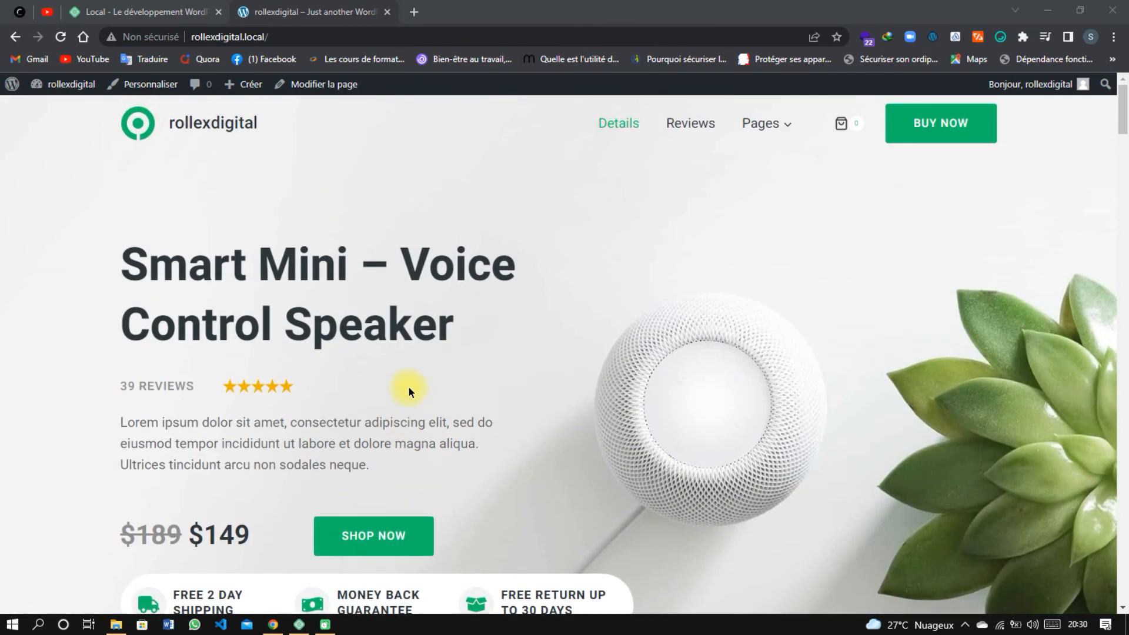
# - Open the site's Reviews page and look through its customer testimonials down to the footer and back to the heading
pyautogui.click(710, 135)
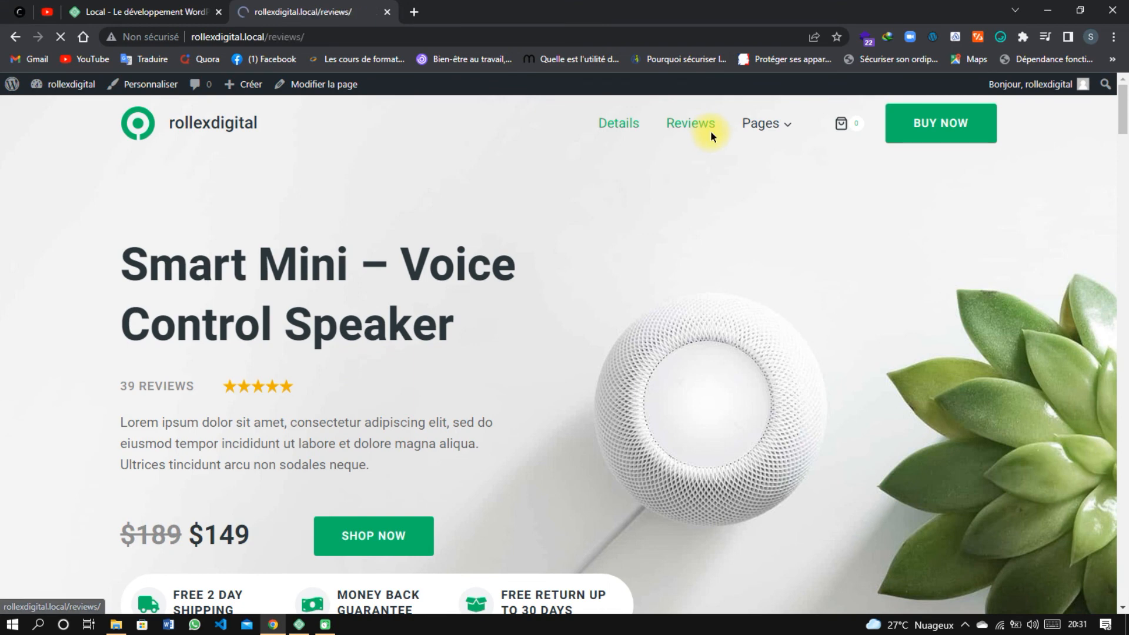
pyautogui.scroll(-2, 650, 224)
pyautogui.scroll(-7, 650, 224)
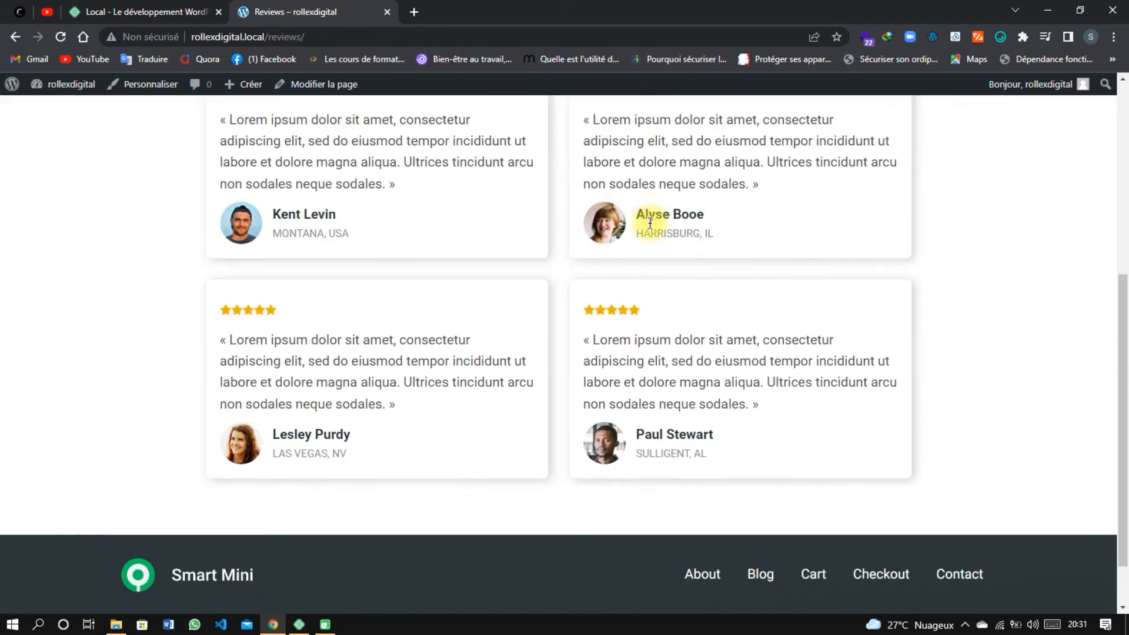
pyautogui.scroll(7, 651, 224)
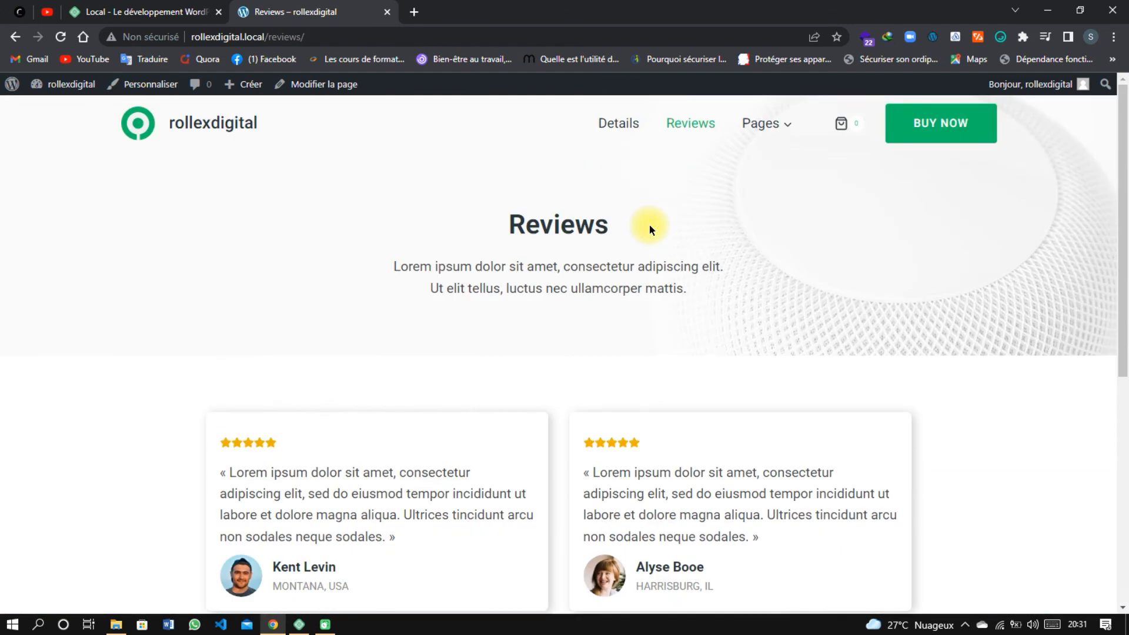